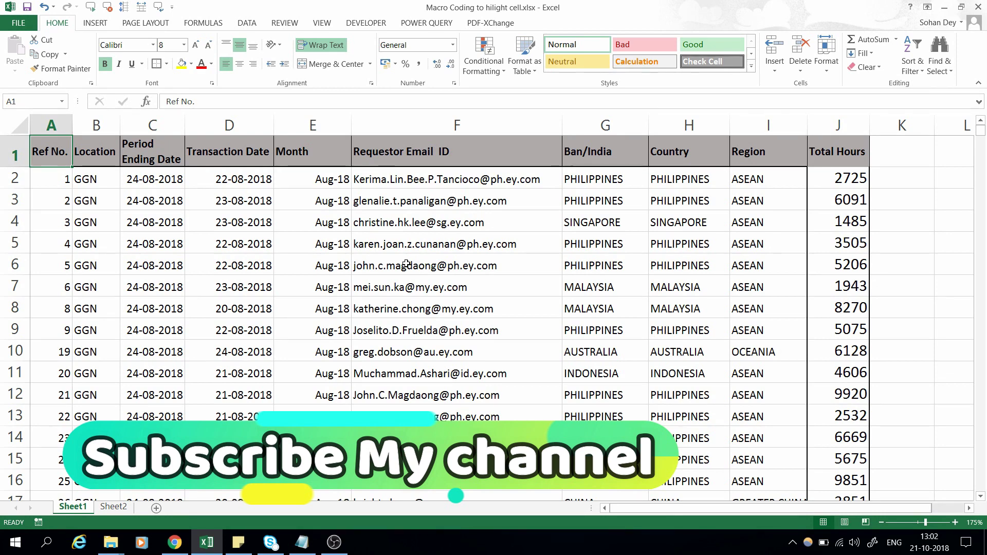
Click through cells in rows 7 and 8 from column C to column G
click(404, 283)
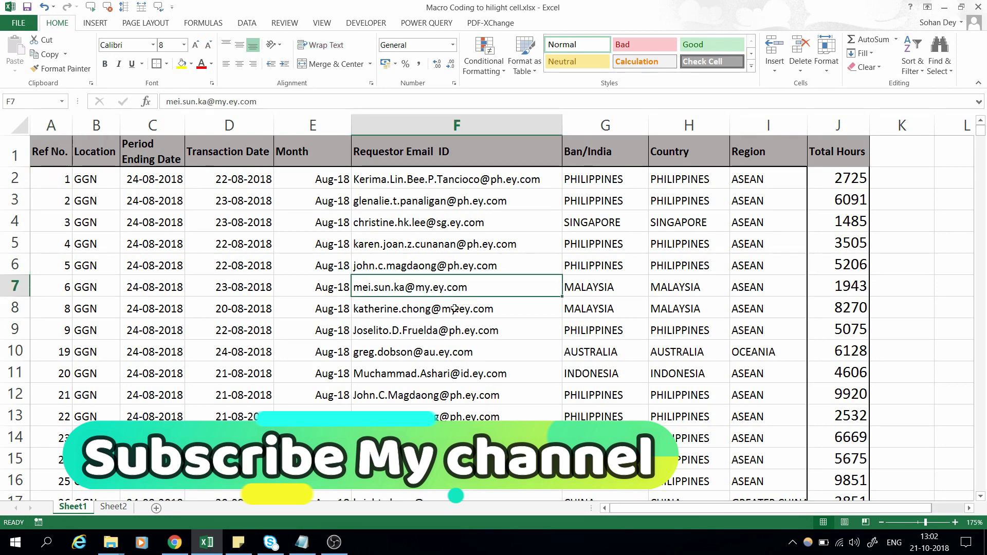
key(Down)
click(451, 291)
click(455, 307)
click(149, 287)
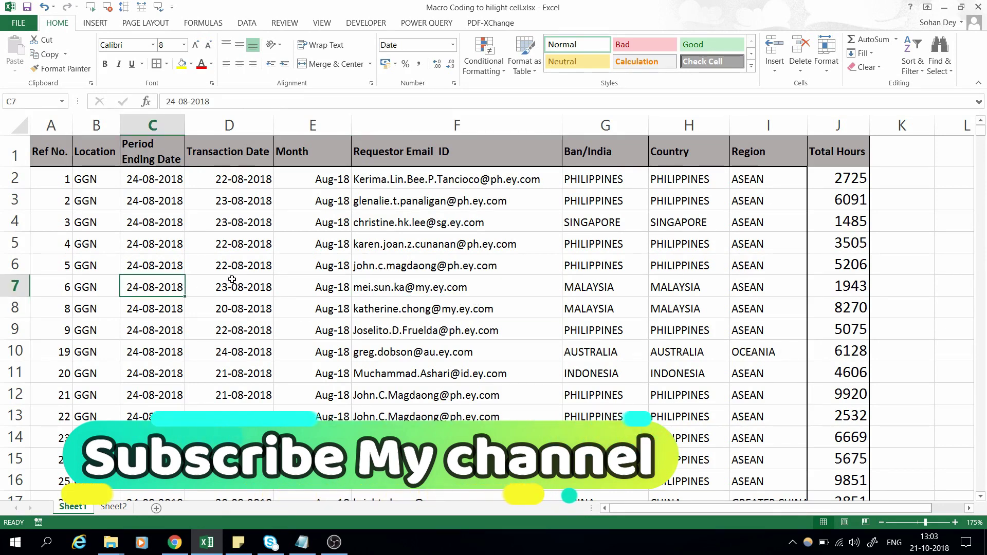
click(234, 286)
click(319, 286)
click(447, 283)
click(606, 290)
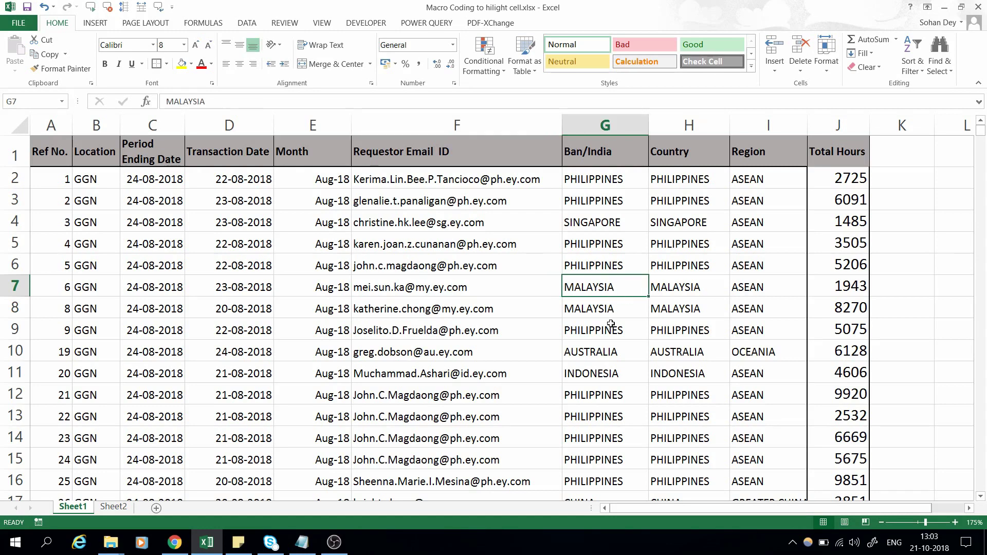
click(609, 308)
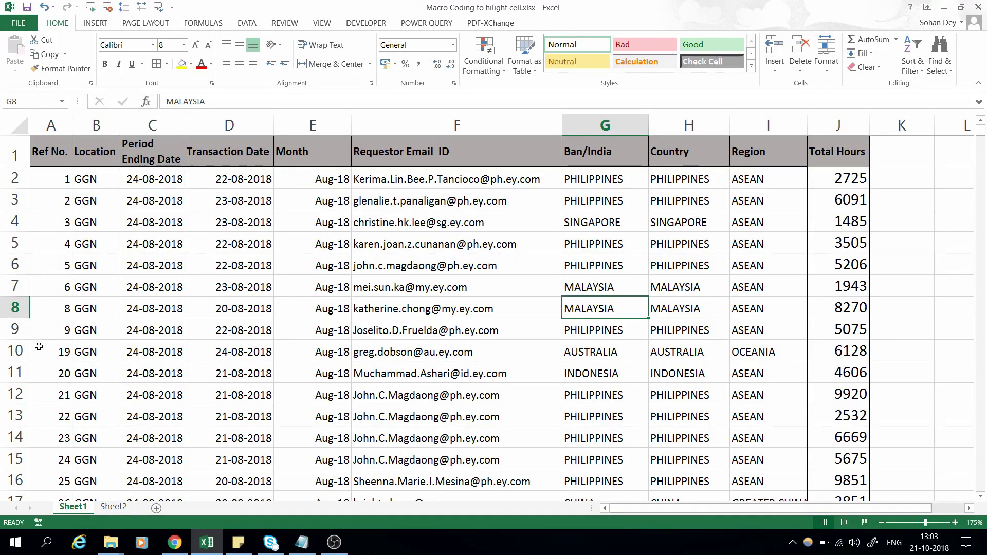
Jump around the data with keyboard shortcuts, selecting header row A1:J1, then moving to B2
key(Home)
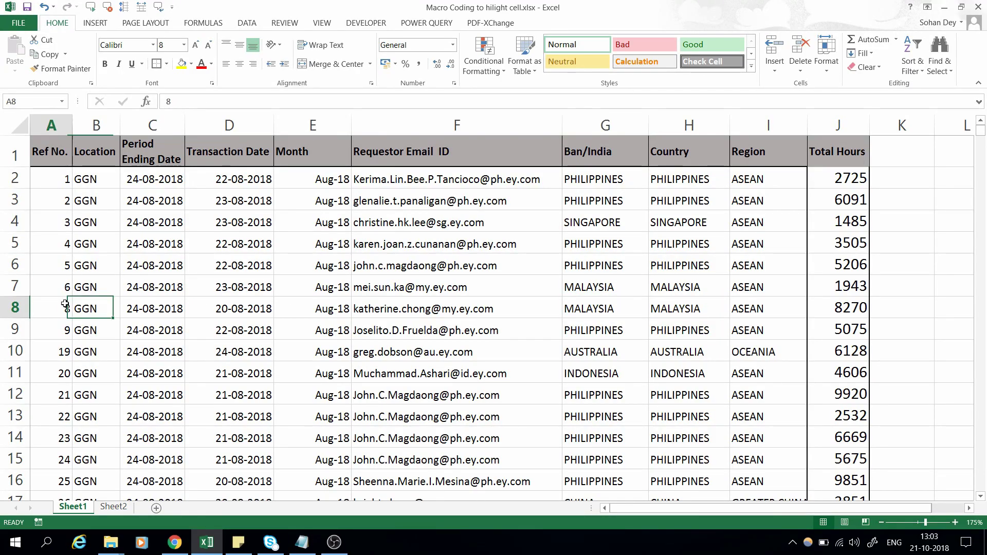
key(ctrl+Up)
key(ctrl+shift+Right)
key(ctrl+Down)
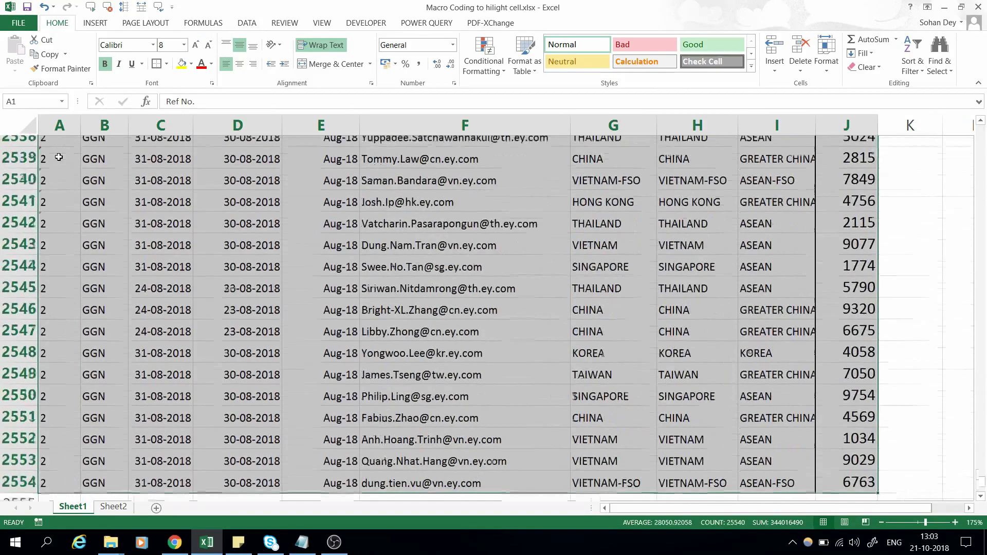
key(ctrl+Up)
key(Right)
key(Down)
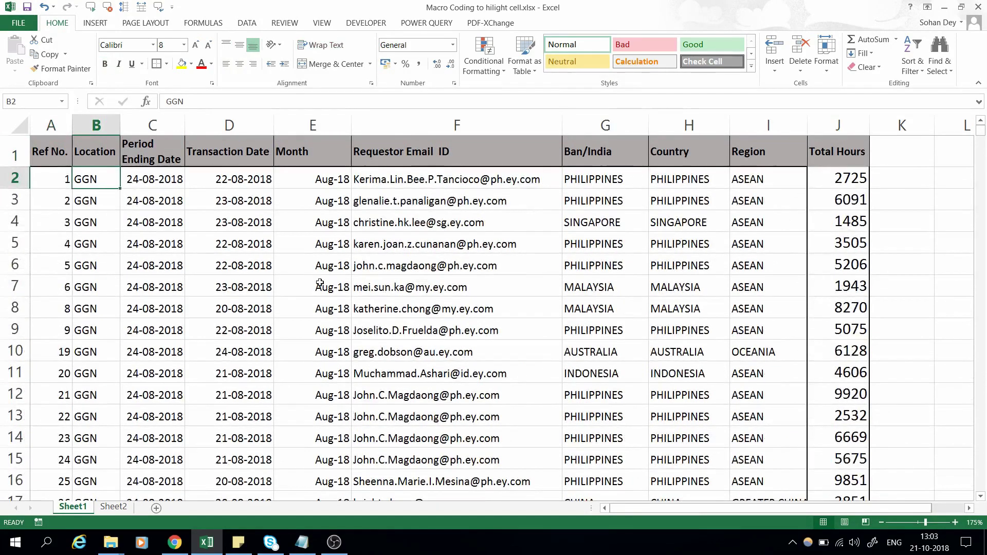
Select cells in rows 7–8, the header cells, E3 and F5 to inspect the data
drag(360, 304, 473, 288)
click(473, 288)
click(616, 301)
key(Up)
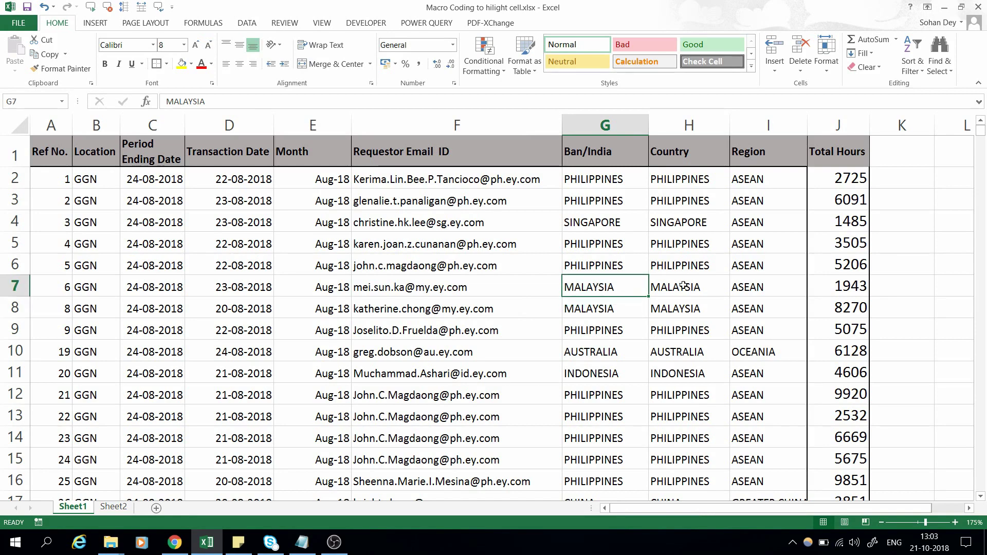
key(Right)
key(Right)
key(Left)
click(765, 304)
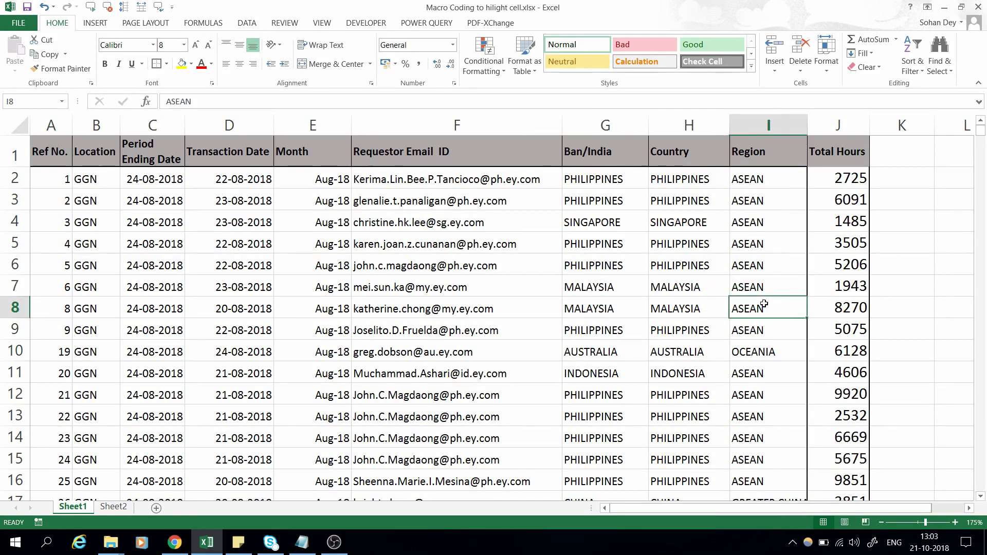
click(700, 308)
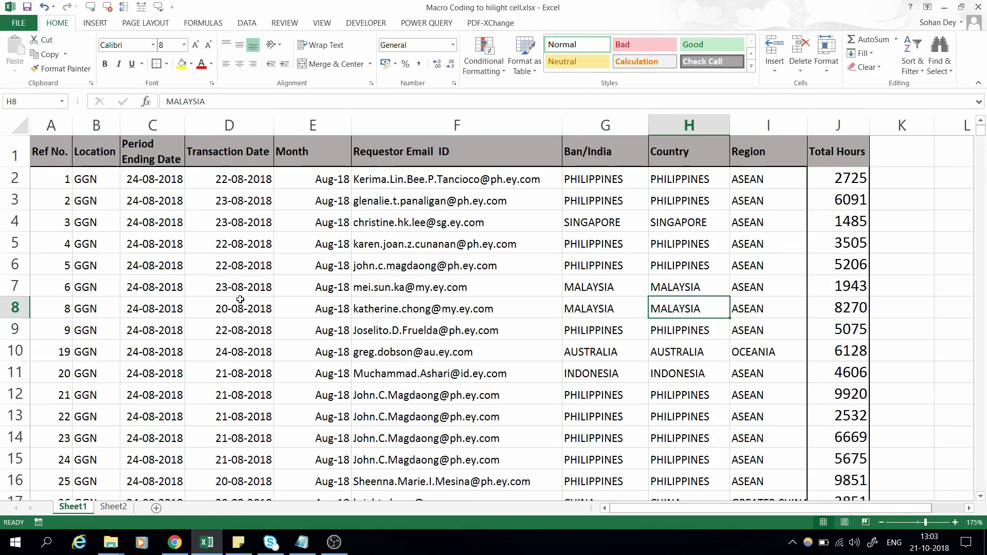
click(229, 154)
click(555, 154)
click(301, 198)
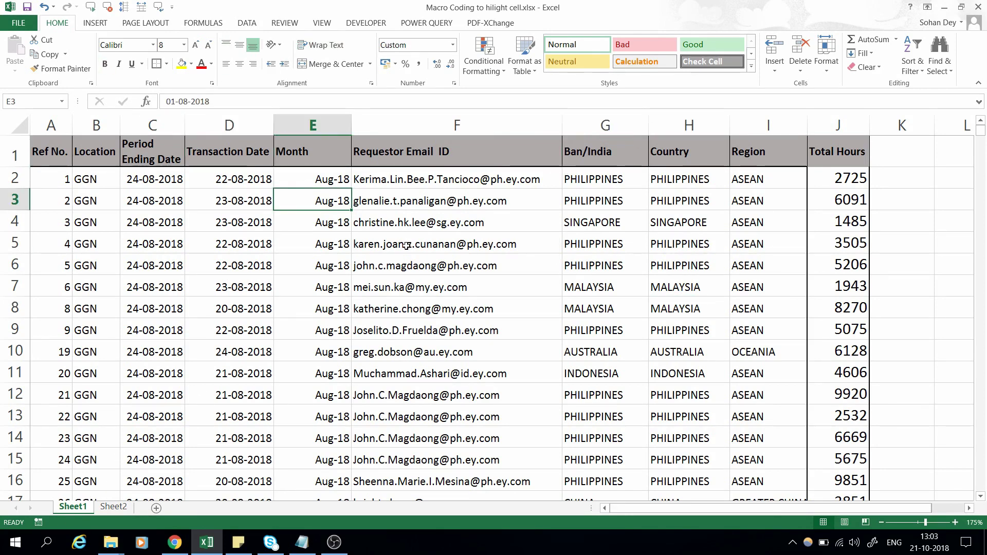
click(406, 245)
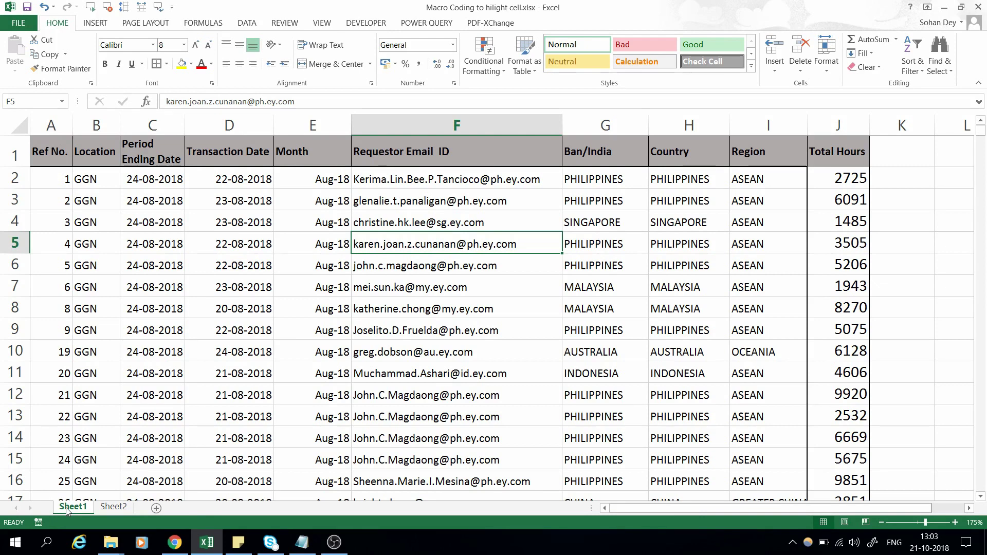
Use View Code from the Sheet1 tab's right-click menu to reach Sheet1's empty code window
right_click(67, 509)
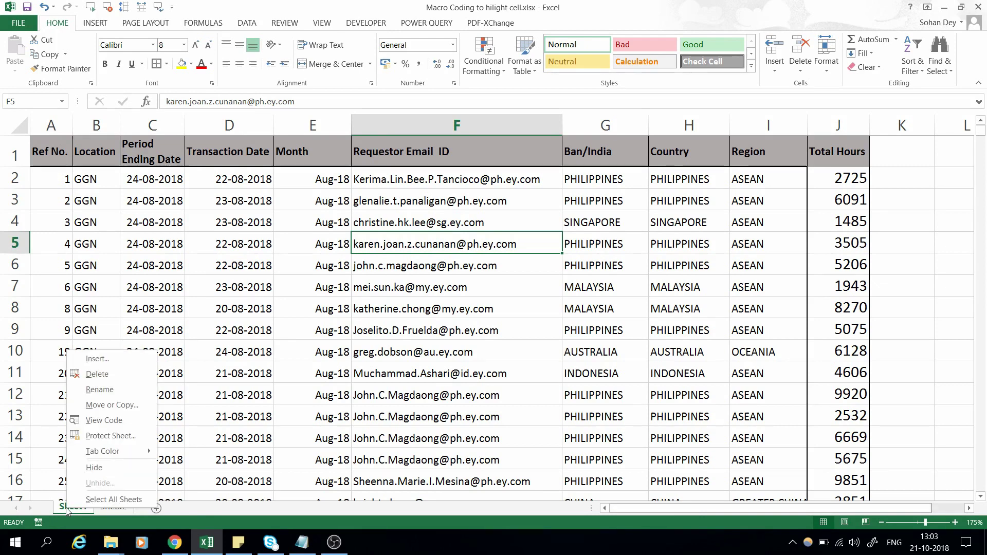
click(115, 428)
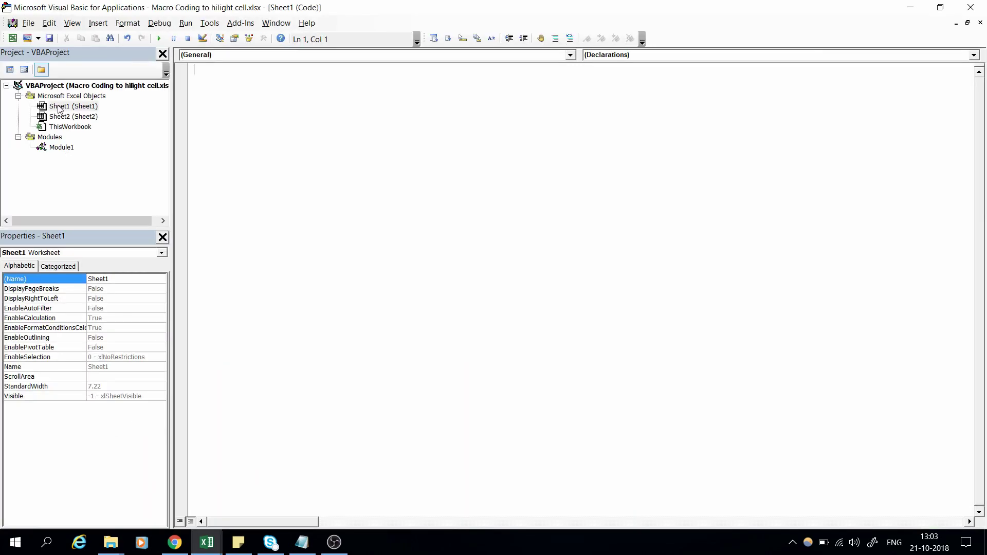
click(258, 114)
Return to the workbook and select cells F2, E10, F10, F8, G8 and F9
click(206, 543)
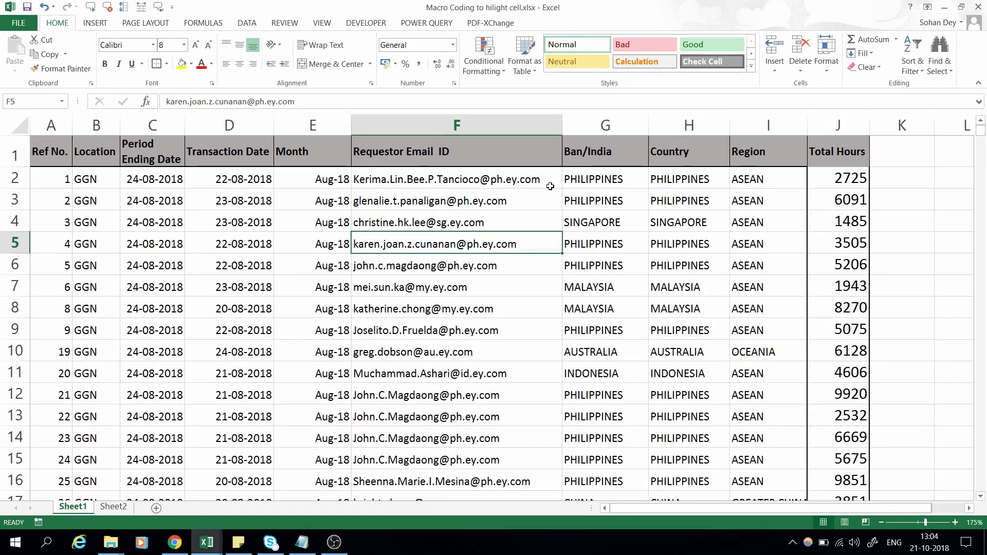
key(Up)
key(Up)
key(Up)
click(347, 349)
click(357, 344)
click(536, 307)
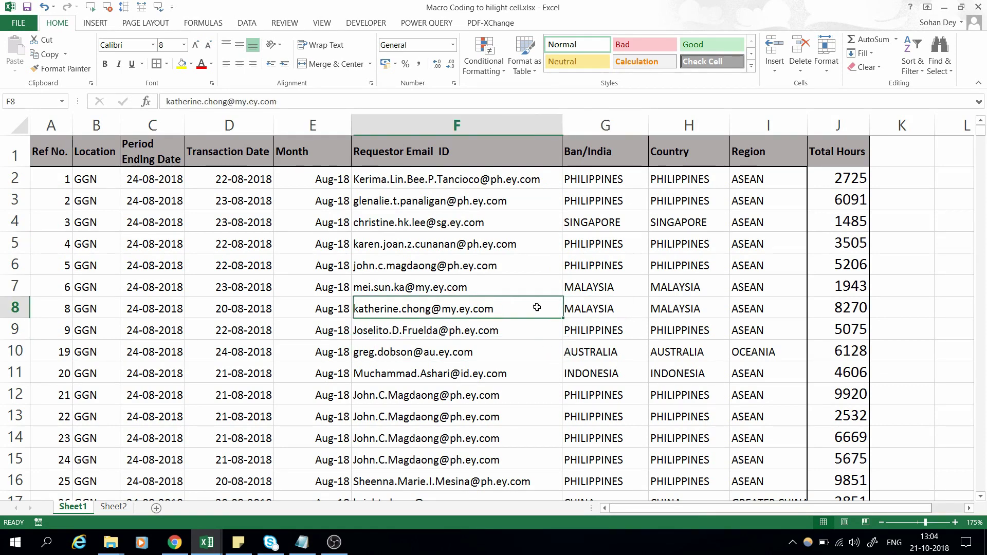
click(586, 311)
click(457, 325)
Copy the SelectionChange macro text from the Notepad file
key(alt+F11)
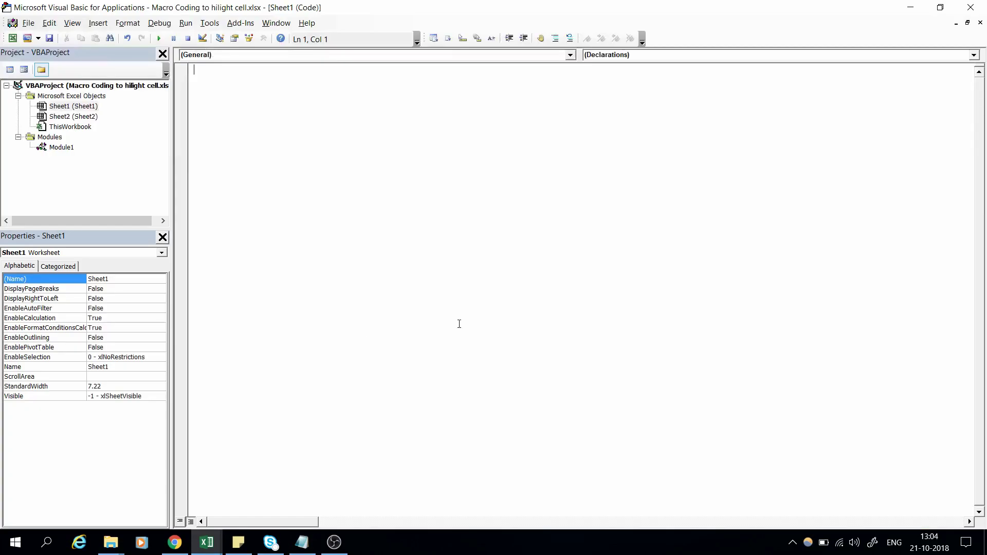
click(302, 545)
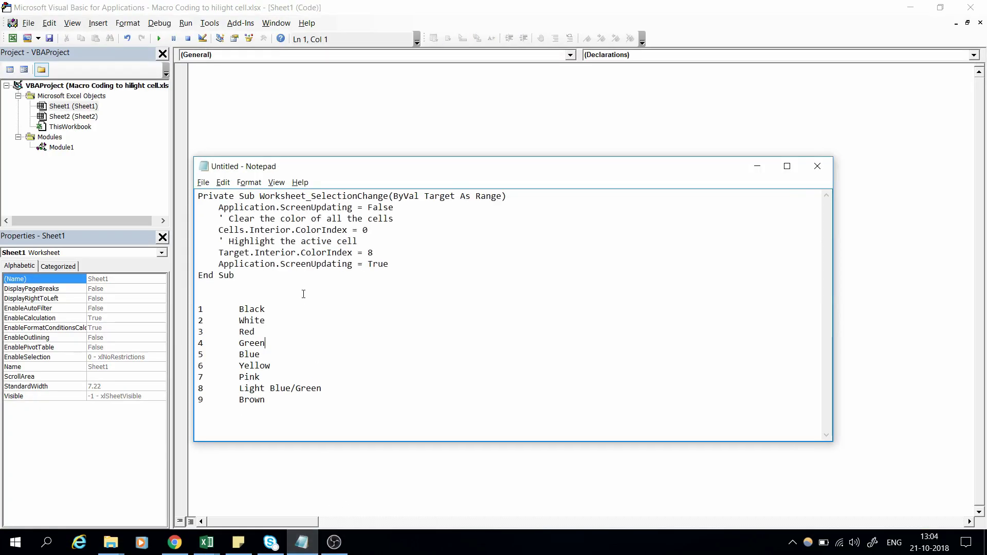
drag(243, 279, 171, 200)
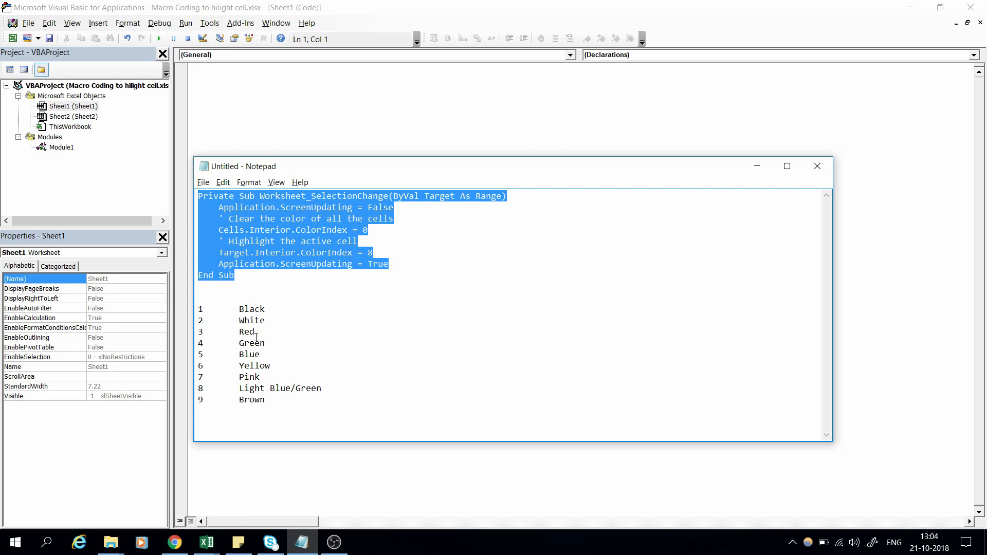
key(alt+Tab)
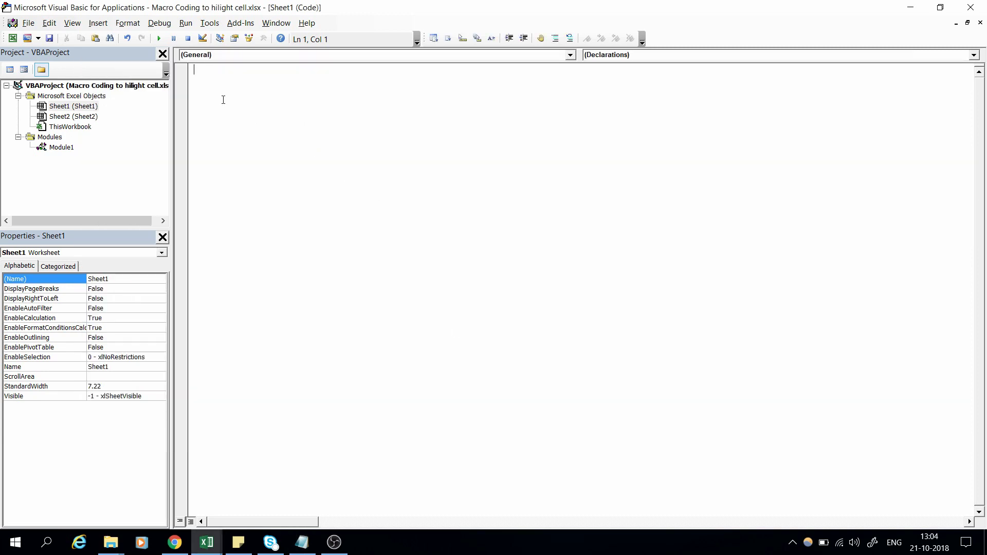
Paste the macro into Sheet1's code window, then select and copy the whole macro
click(69, 106)
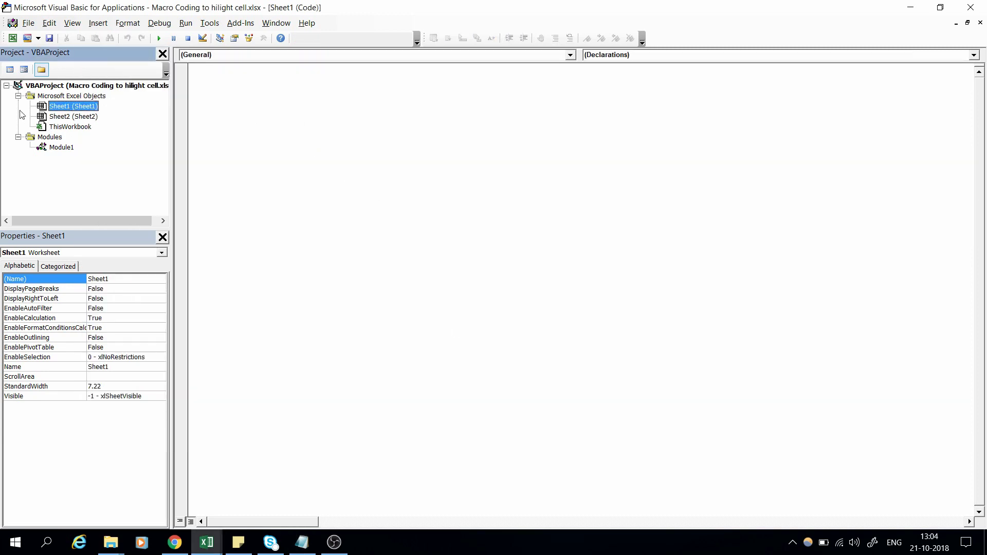
double_click(70, 107)
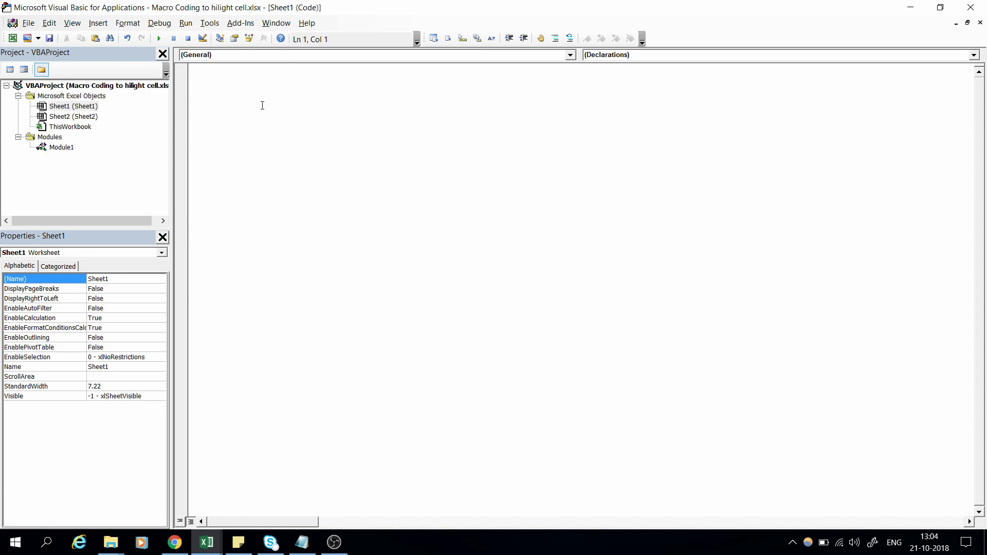
text(Private Sub Worksheet_SelectionChange(ByVal Target As Range)     Application.ScreenUpdating = False     ' Clear the color of all the cells     Cells.Interior.ColorIndex = 0     ' Highlight the active cell     Target.Interior.ColorIndex = 8     Application.ScreenUpdating = True End Sub)
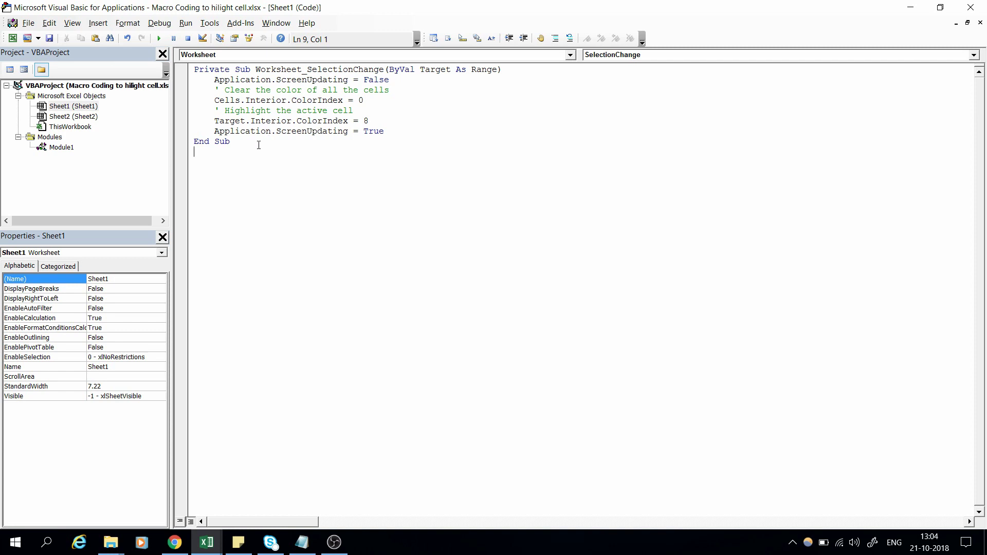
drag(259, 145, 97, 60)
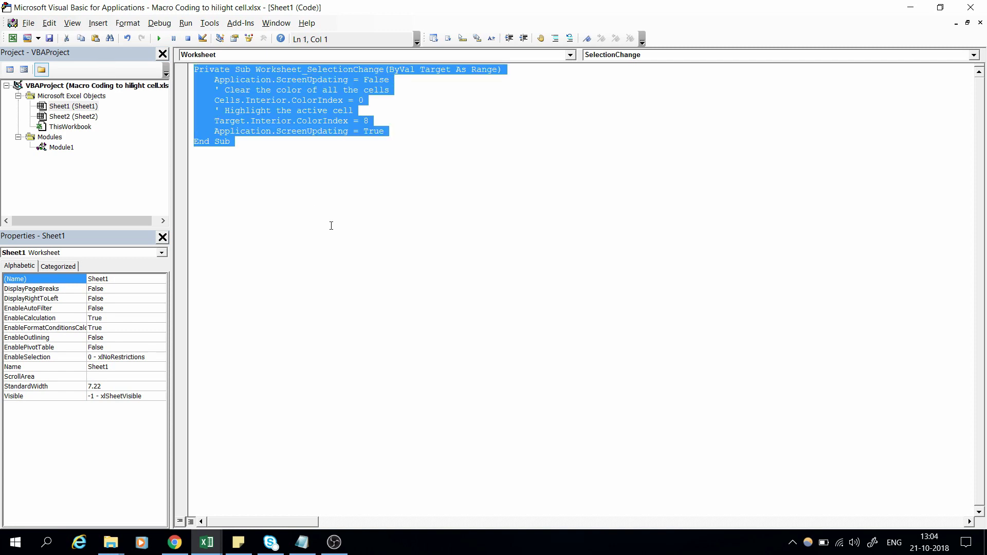
key(alt+Tab)
key(alt+Tab)
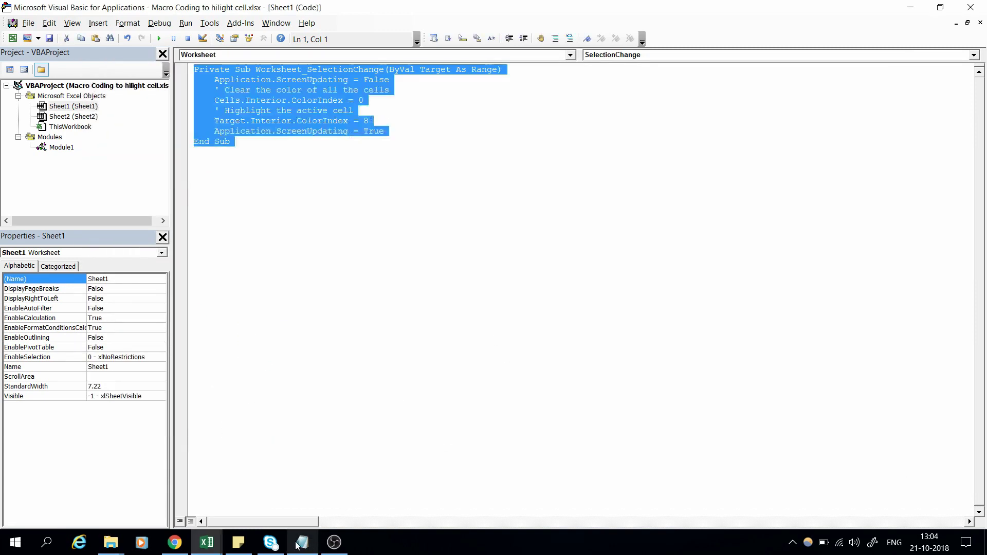
In Excel, select single cells D5 through H8 and watch each turn cyan
click(207, 543)
click(181, 496)
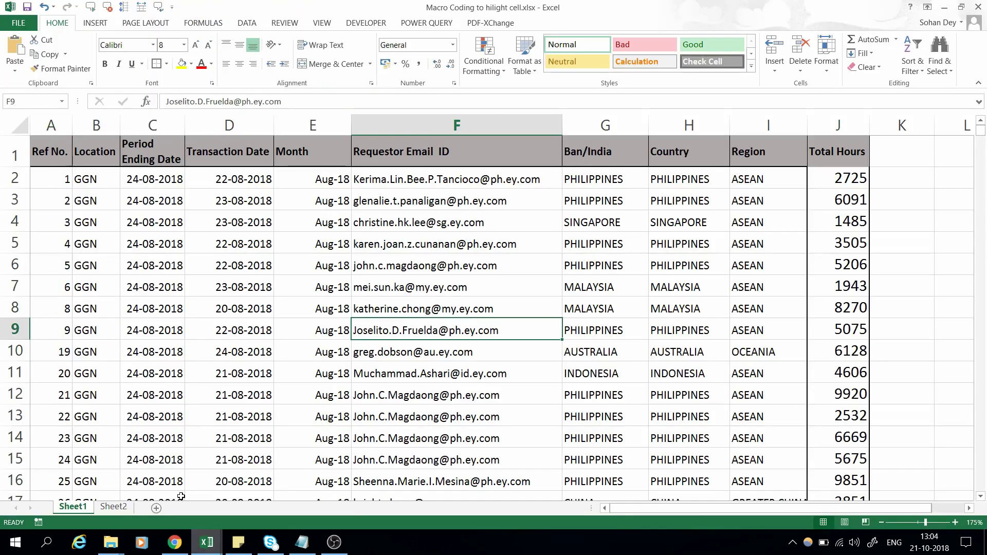
click(232, 244)
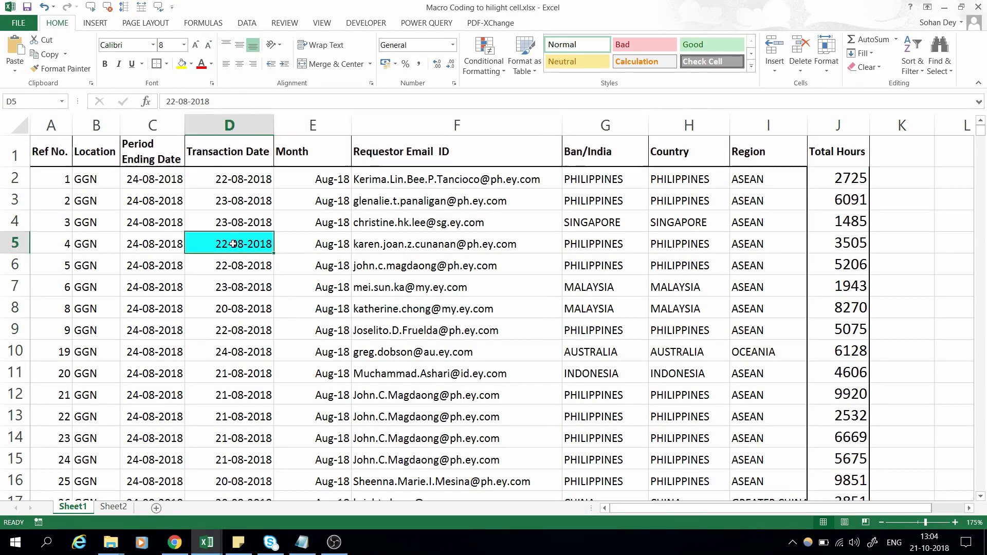
click(313, 244)
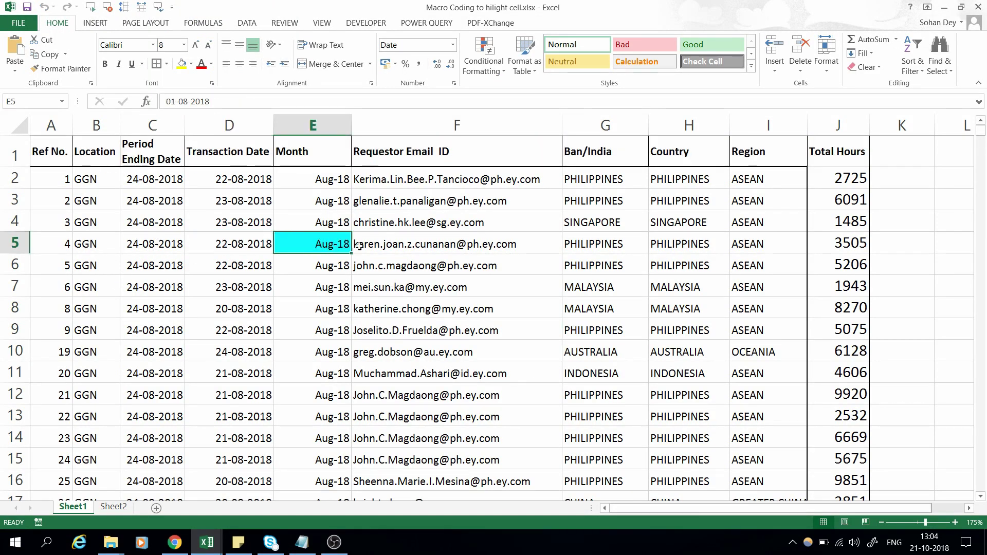
click(370, 244)
click(601, 243)
click(601, 266)
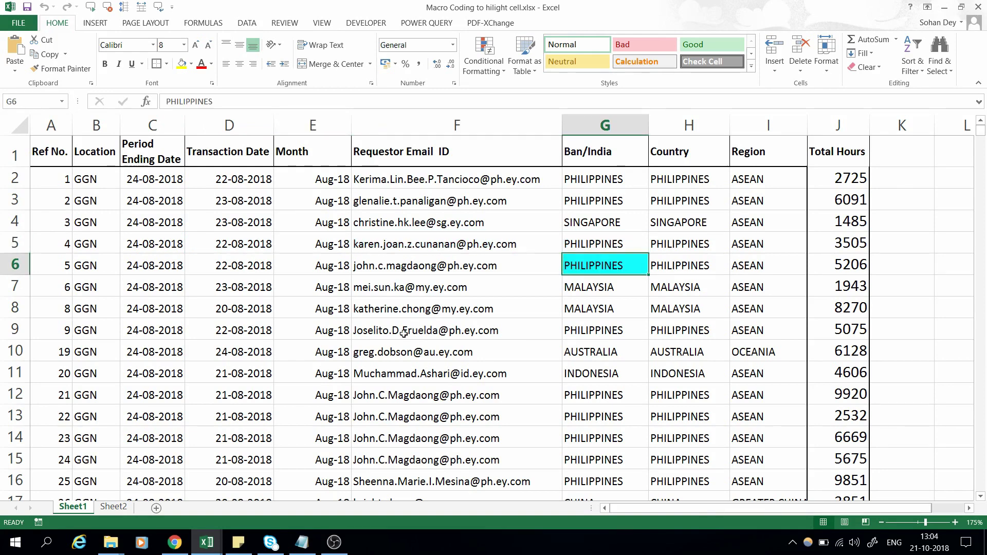
click(404, 332)
click(422, 354)
click(422, 374)
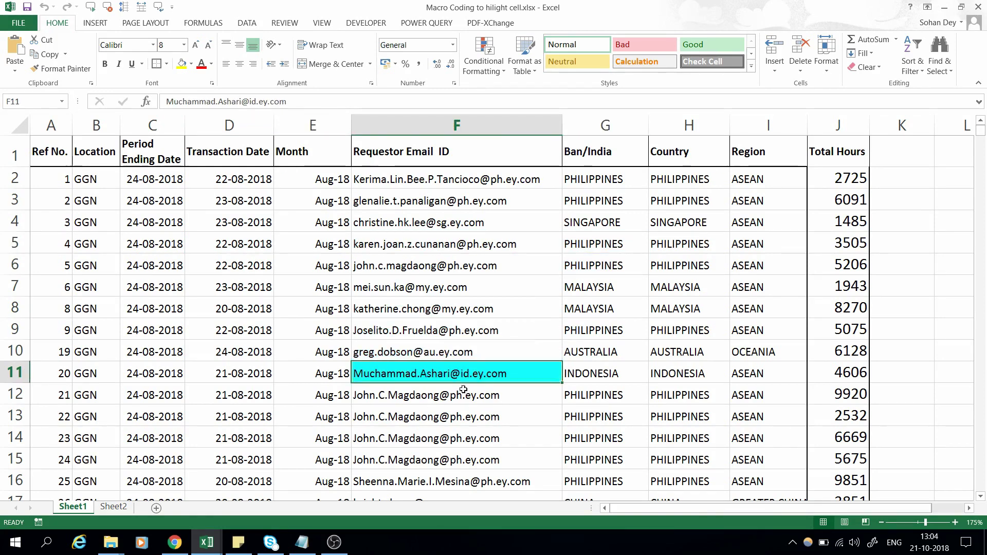
click(421, 396)
click(582, 372)
click(604, 329)
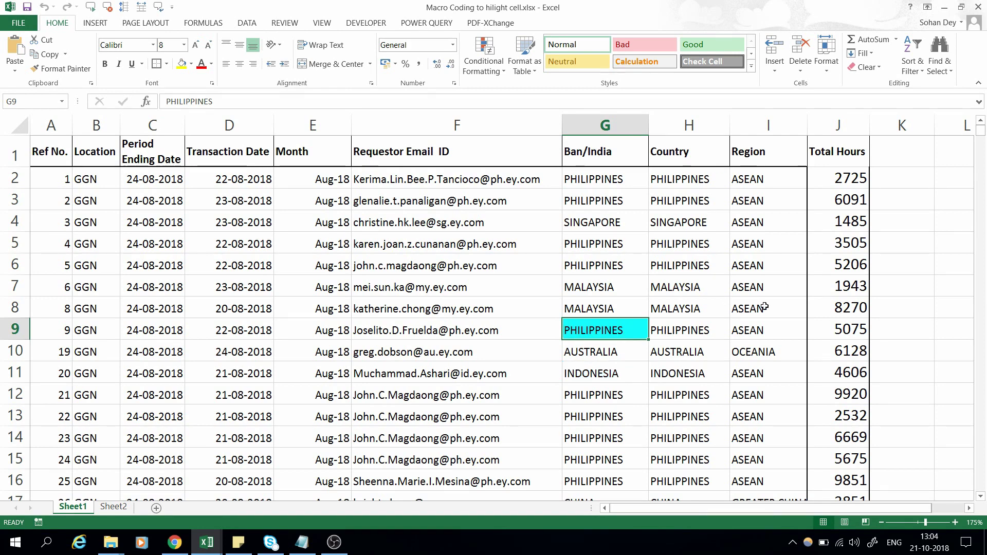
click(684, 308)
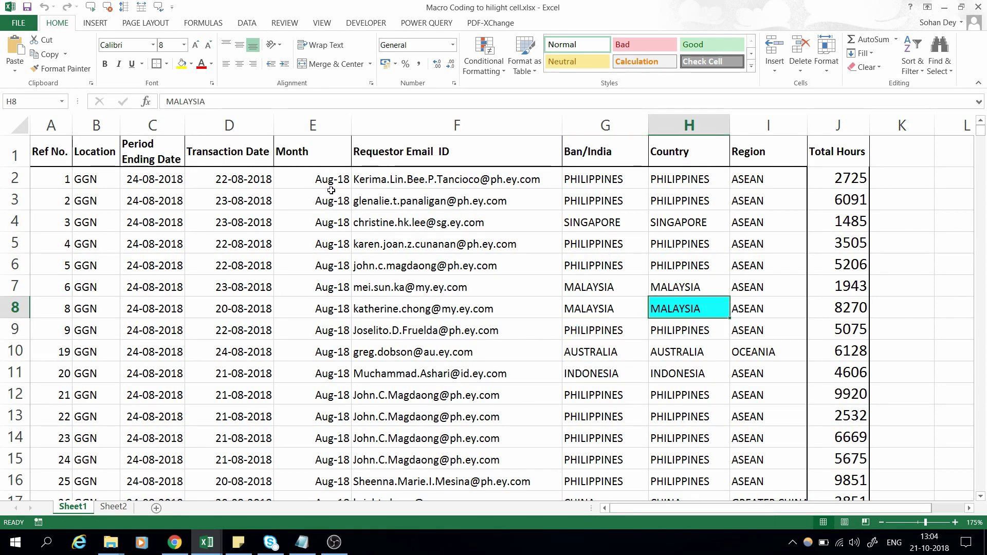
Select ranges such as D2:F13 and G2:I13 in cyan, ending with only I12 highlighted
mouse_move(360, 180)
mouse_down()
mouse_move(568, 202)
mouse_move(633, 353)
mouse_up()
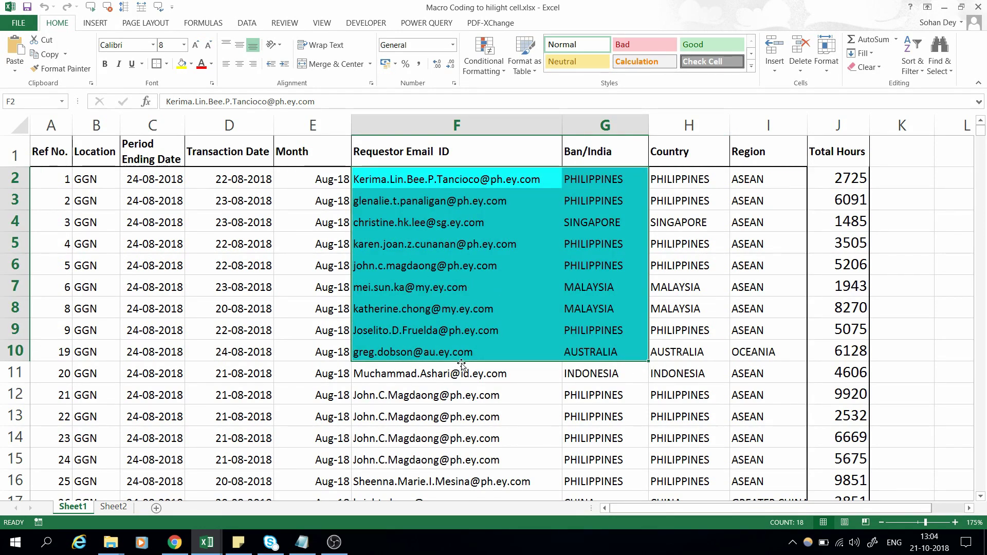
mouse_move(376, 178)
mouse_down()
mouse_move(786, 461)
mouse_move(861, 458)
mouse_up()
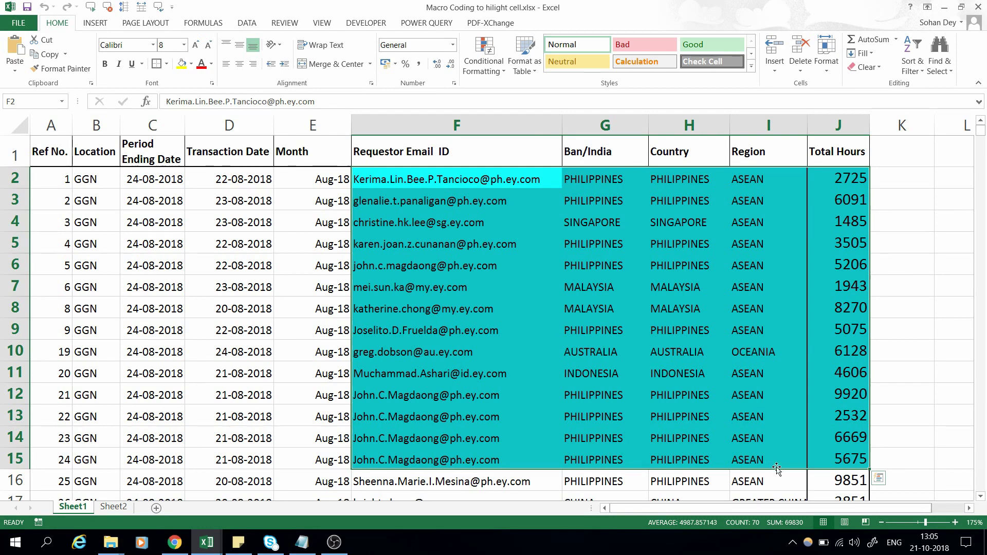
click(309, 200)
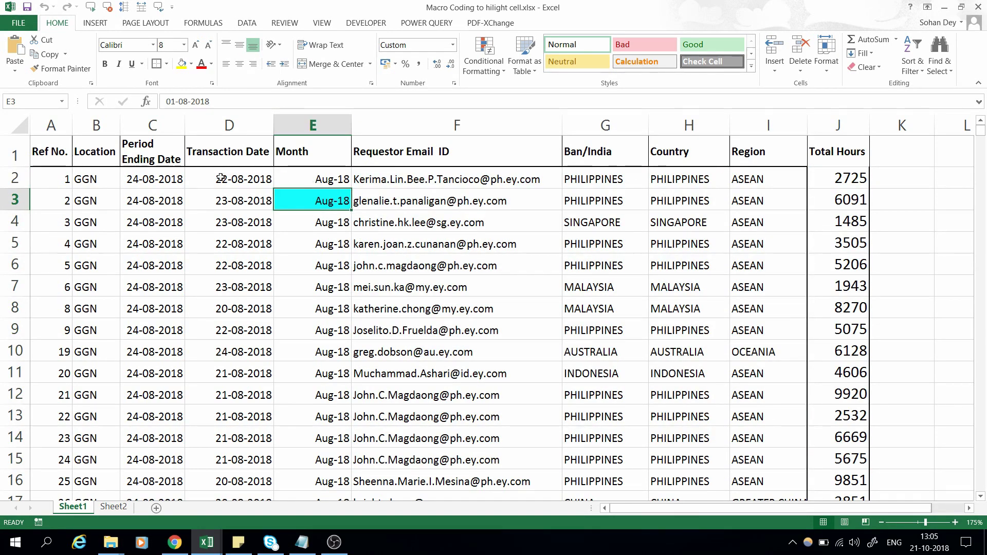
mouse_move(220, 178)
mouse_down()
mouse_move(311, 366)
mouse_move(509, 414)
mouse_up()
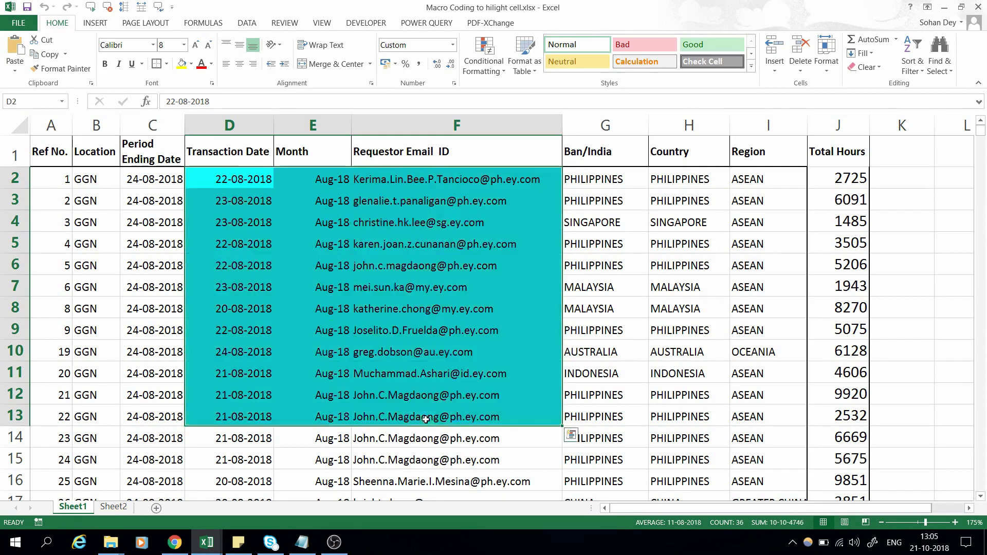
drag(596, 179, 771, 417)
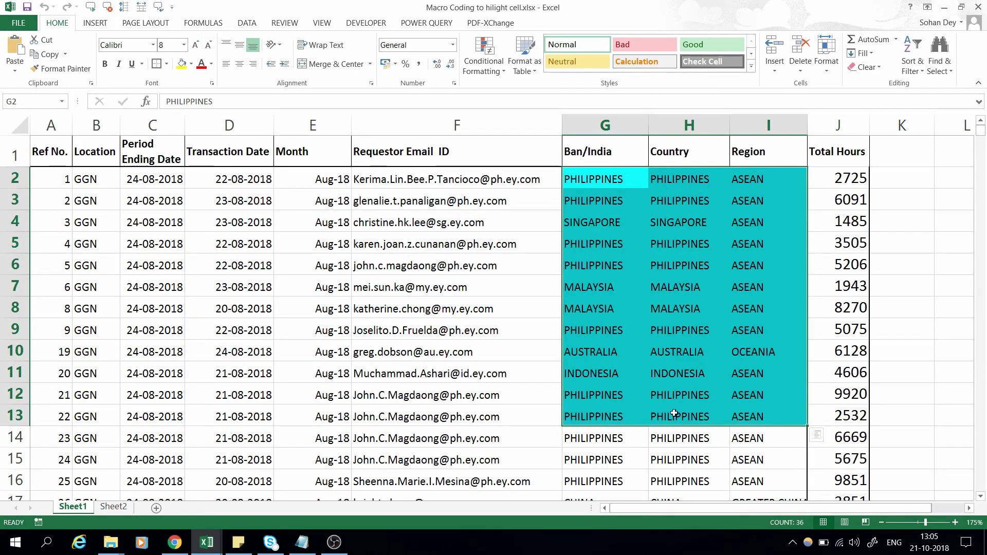
click(769, 395)
Read the Notepad colour list (1 Black to 9 Brown), then switch back to the VBA editor
key(alt+F11)
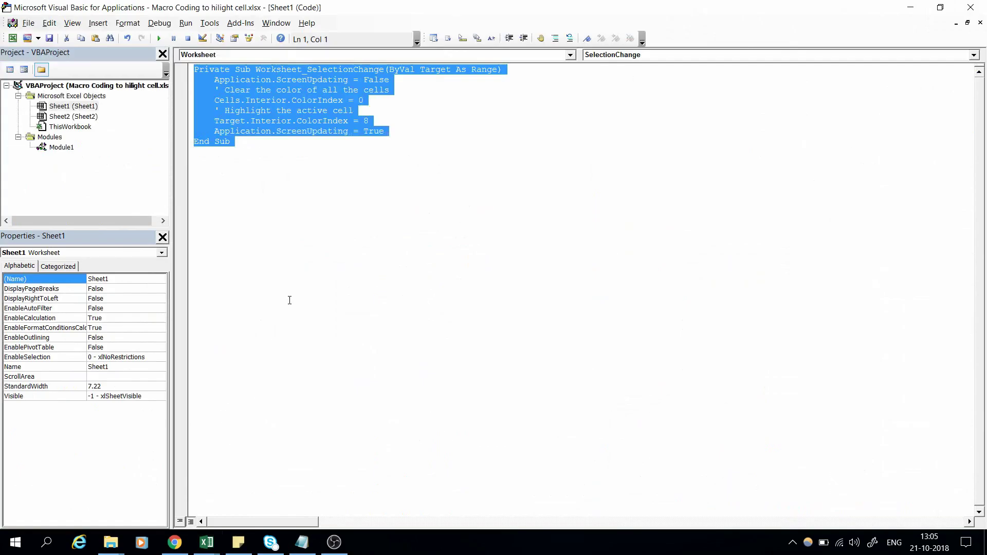
click(300, 545)
click(298, 550)
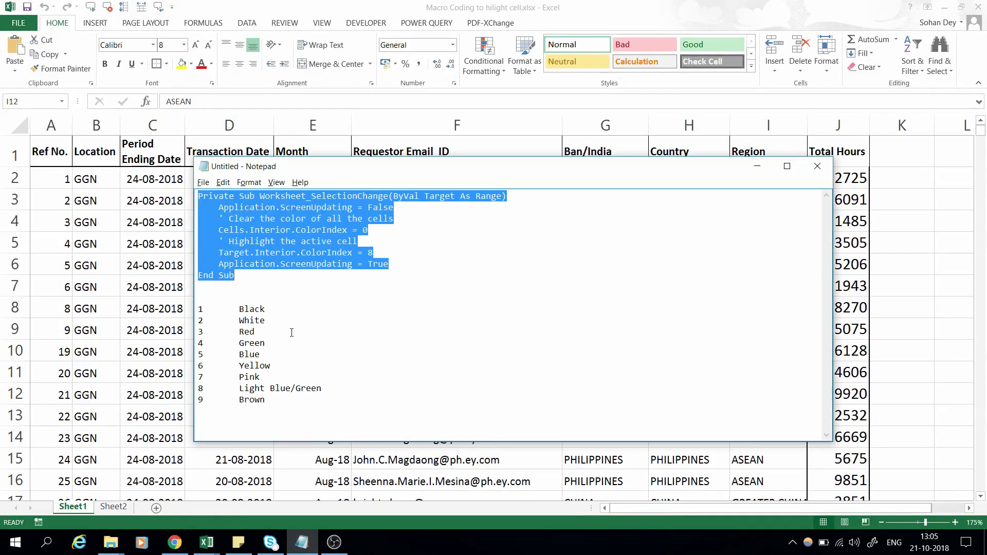
click(258, 311)
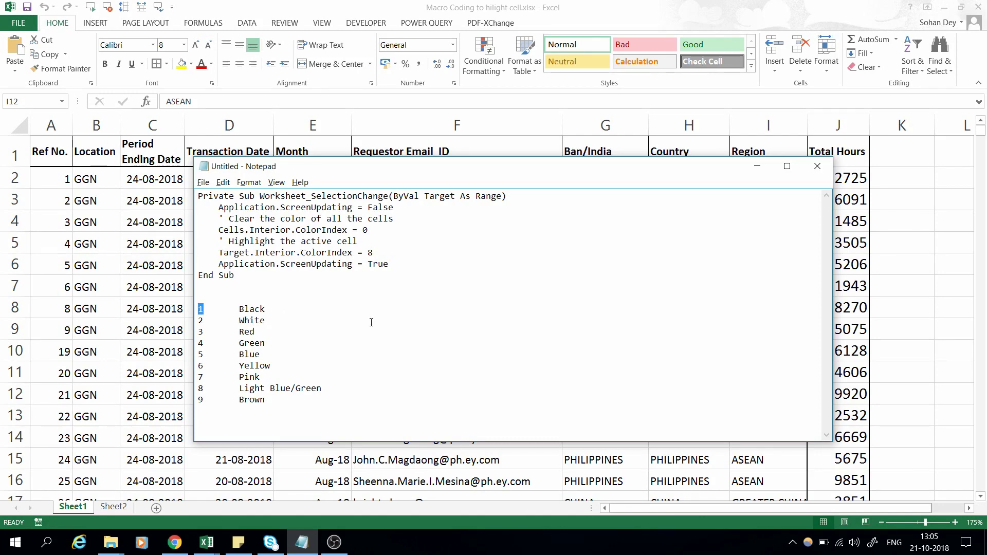
click(206, 542)
click(302, 542)
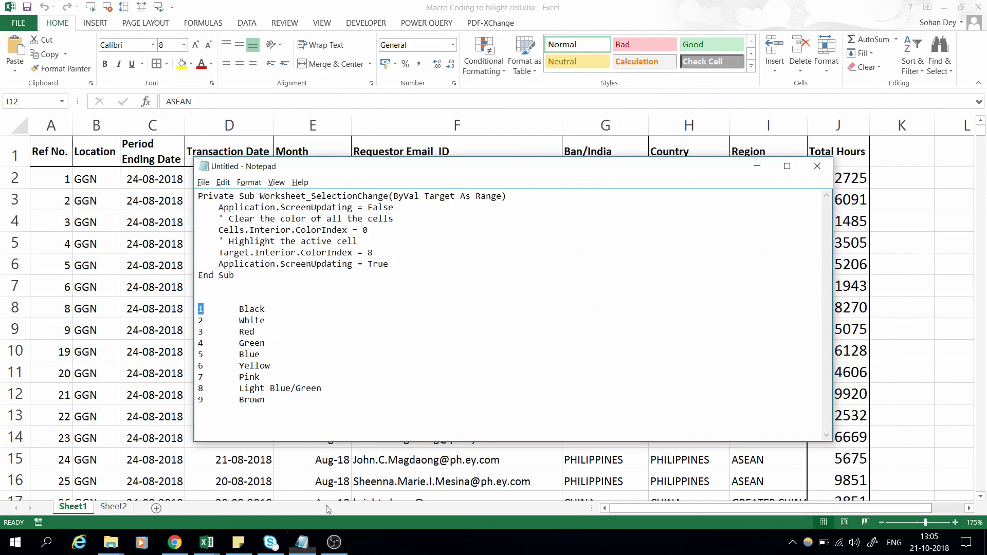
click(206, 542)
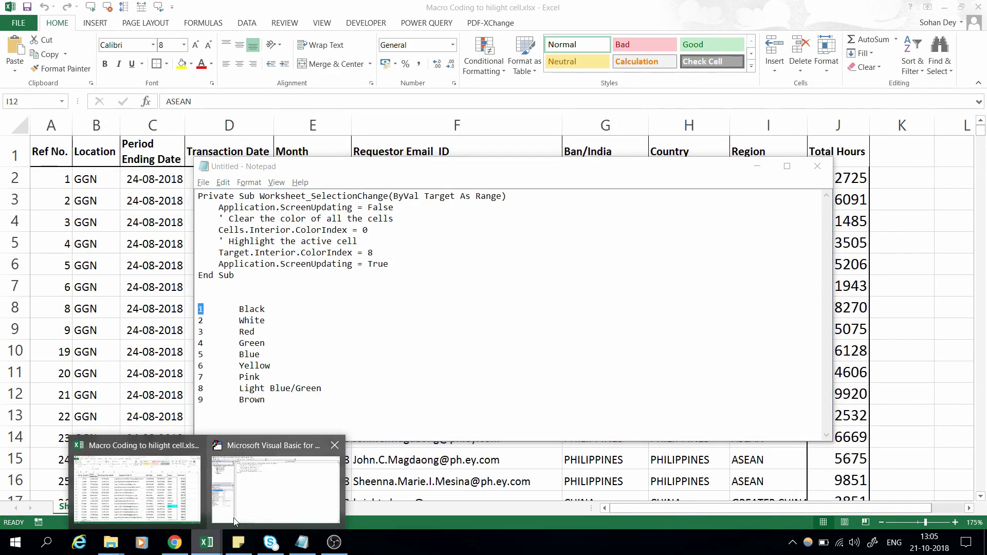
click(235, 519)
Edit the ColorIndex value, test the new highlight on E3:F9, and return to the macro code
click(377, 123)
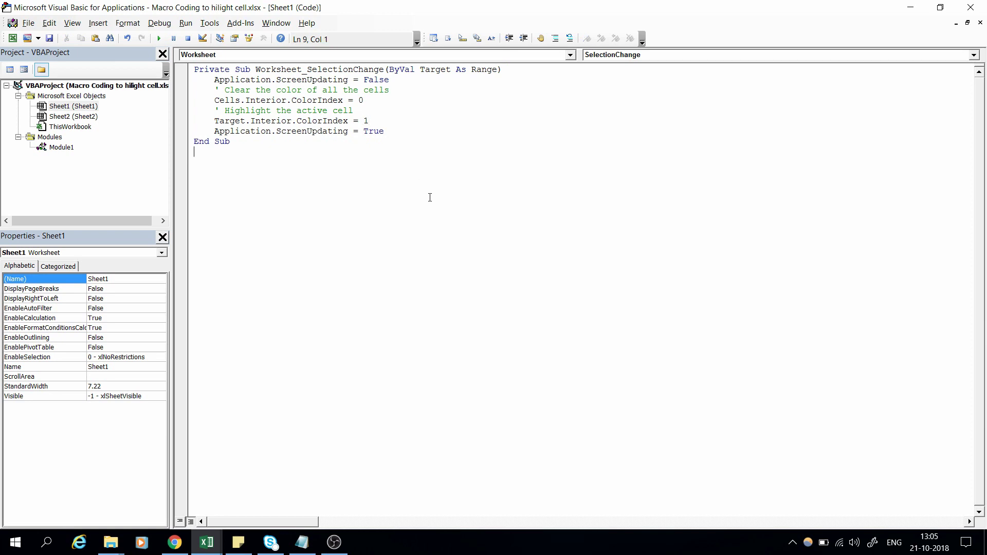
key(alt+Tab)
key(alt+Tab)
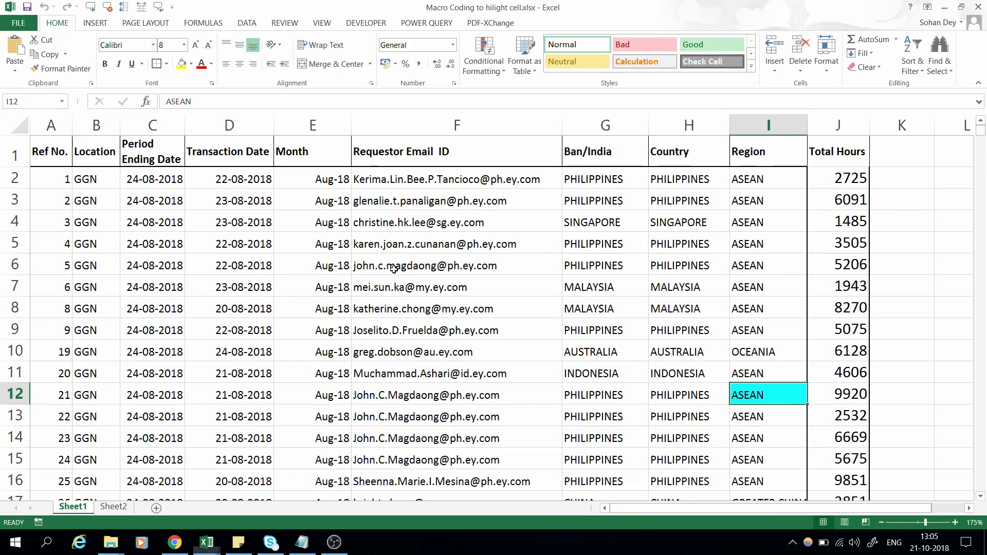
drag(290, 207, 520, 344)
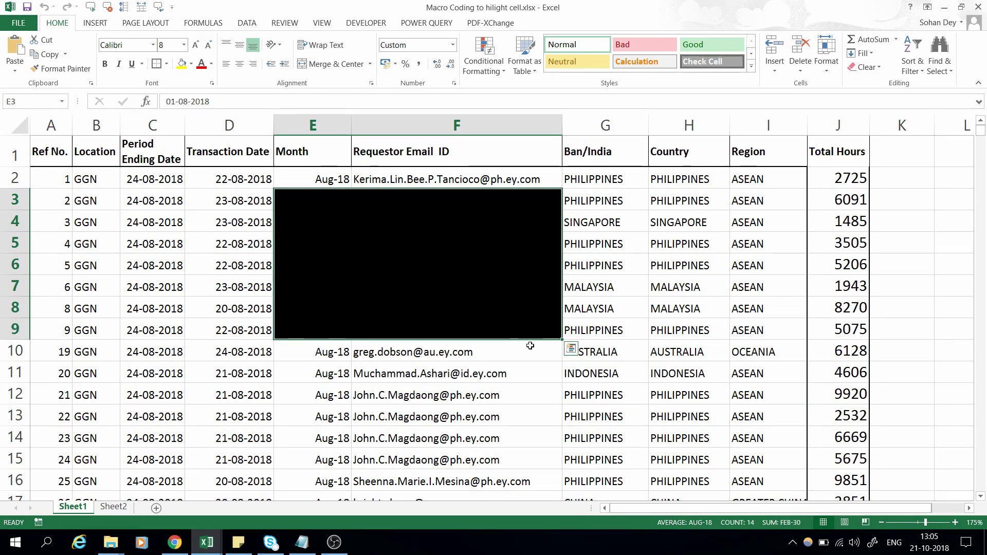
key(alt+Tab)
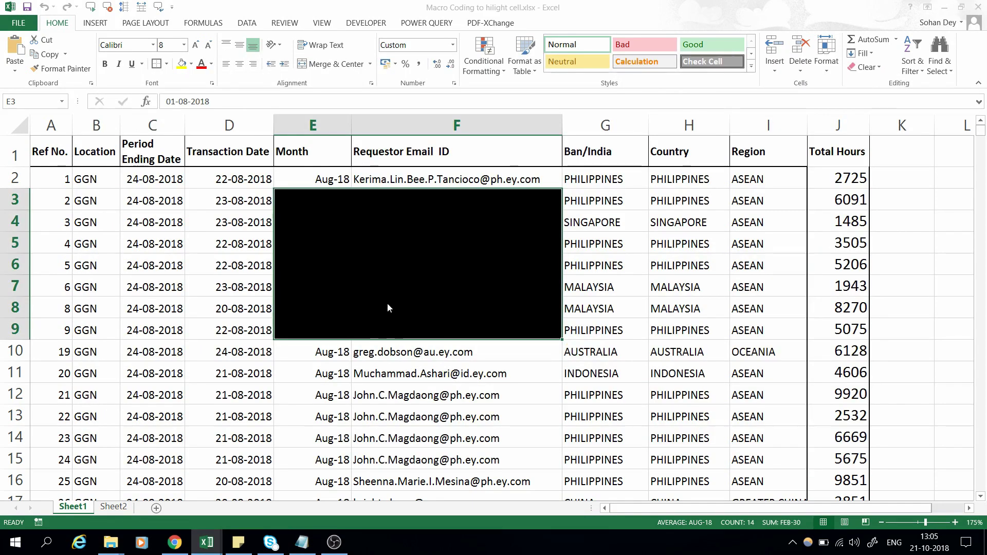
key(alt+Tab)
key(alt+Tab)
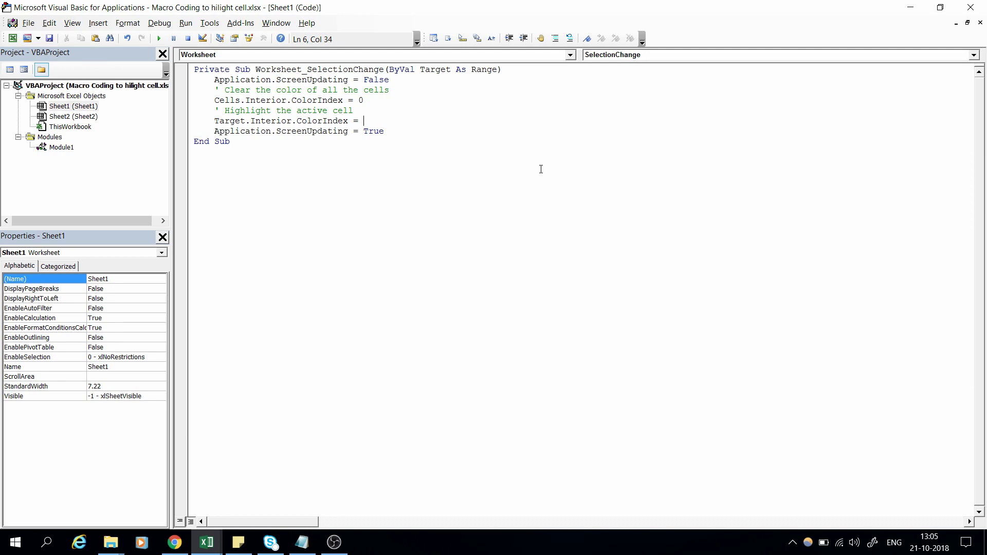
mouse_move(206, 542)
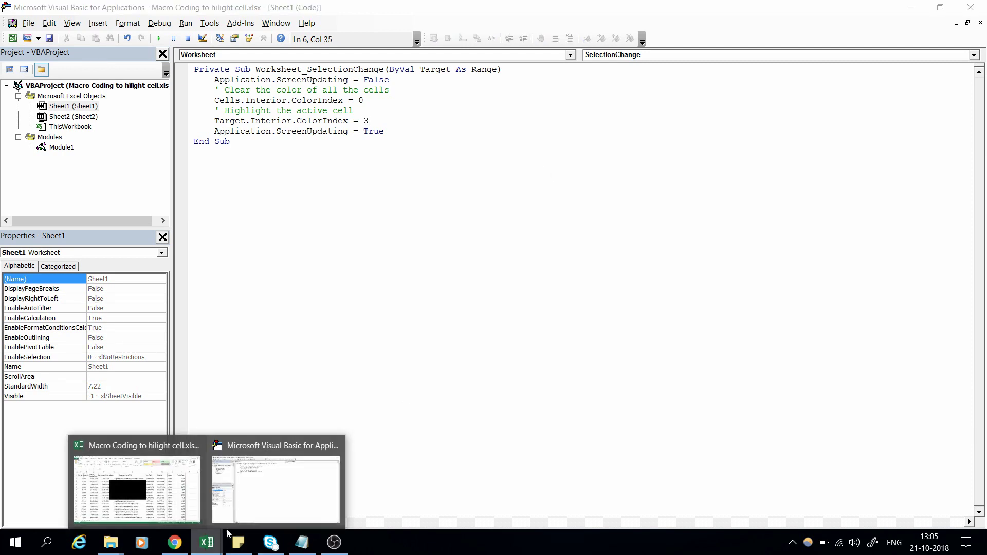
Select C4:F13, G4:H13, then cells F3, F5, F4, G5, H4 and G4, each filling red
click(154, 493)
drag(154, 222, 555, 417)
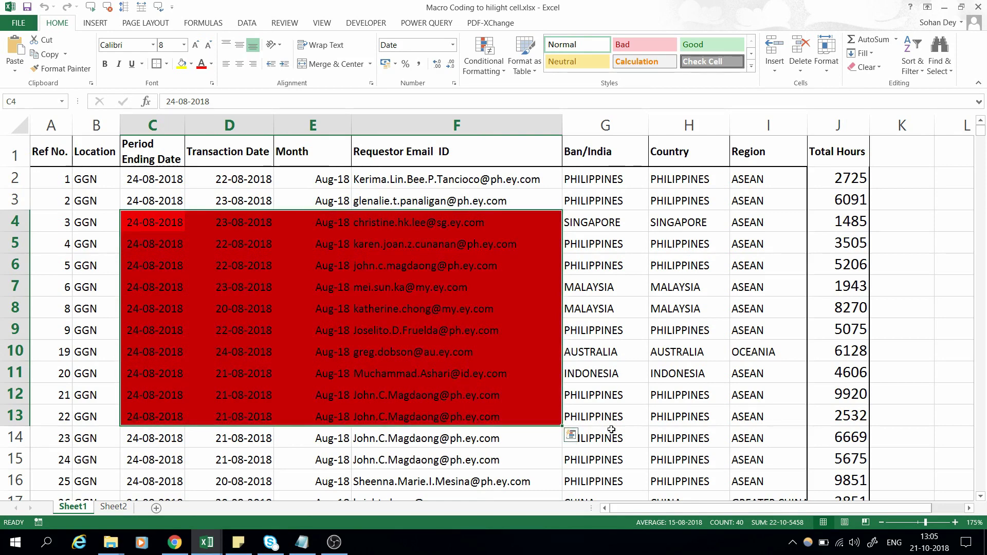
drag(572, 221, 720, 418)
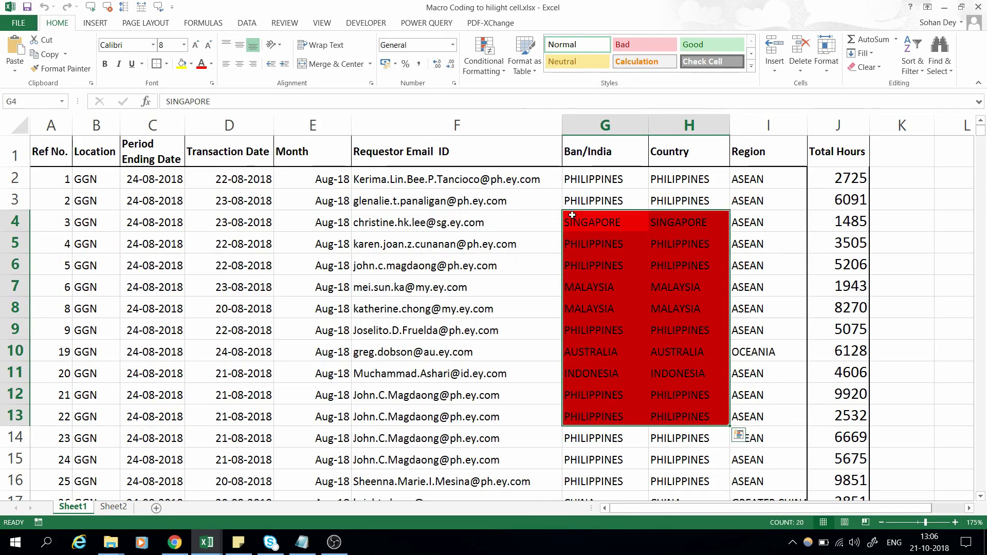
click(489, 200)
click(488, 243)
click(512, 223)
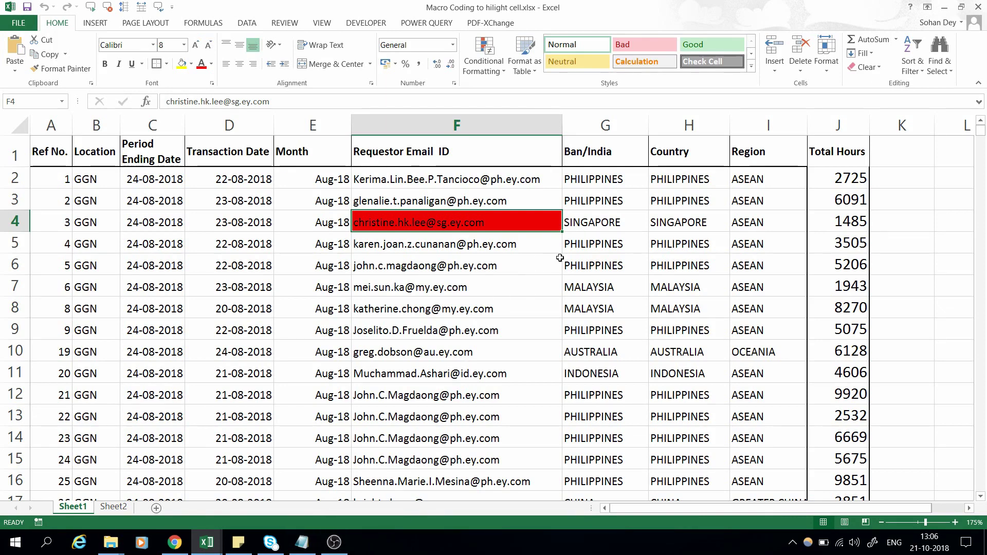
click(647, 235)
click(698, 229)
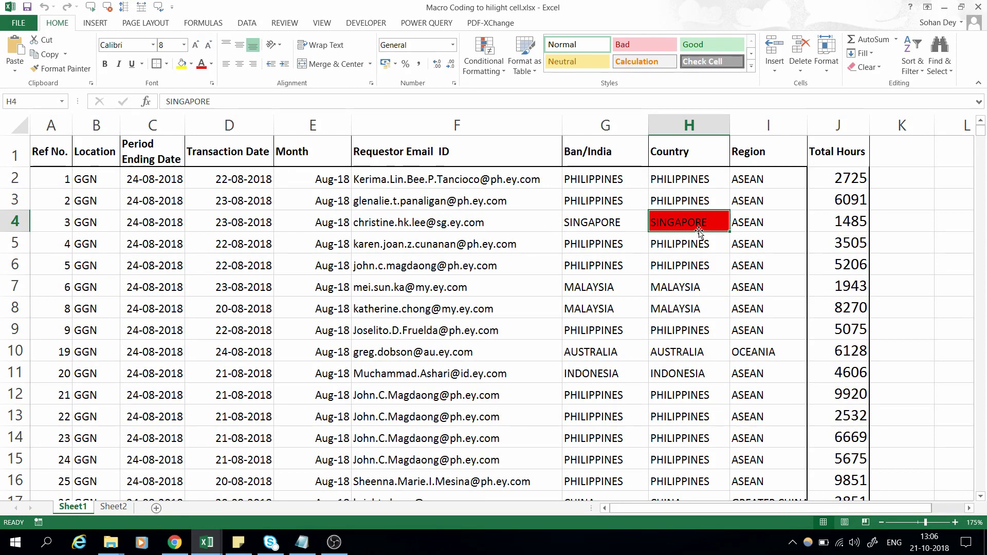
click(631, 231)
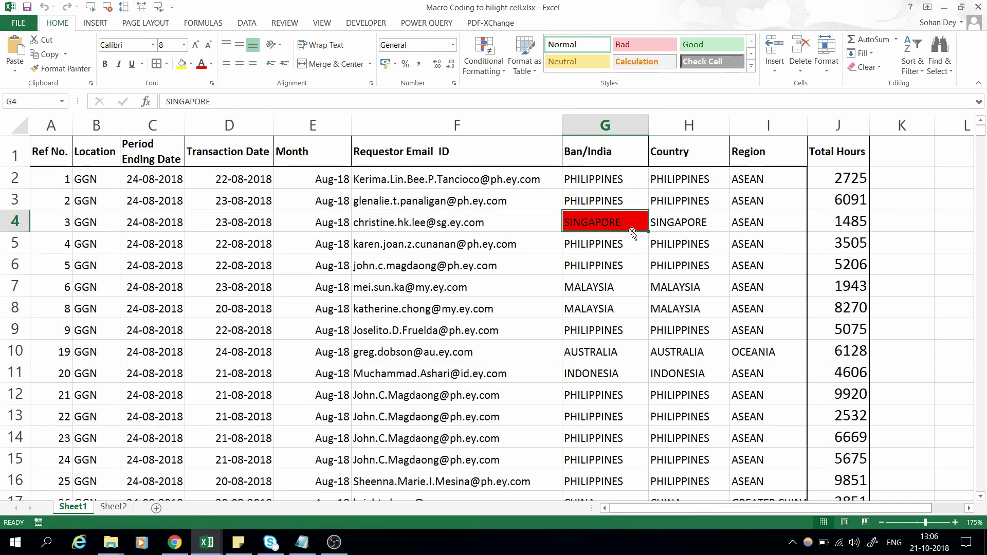
Save to the Desktop as an Excel Macro-Enabled Workbook named 'Macro Coding to hilight cell.xlsm'
key(F12)
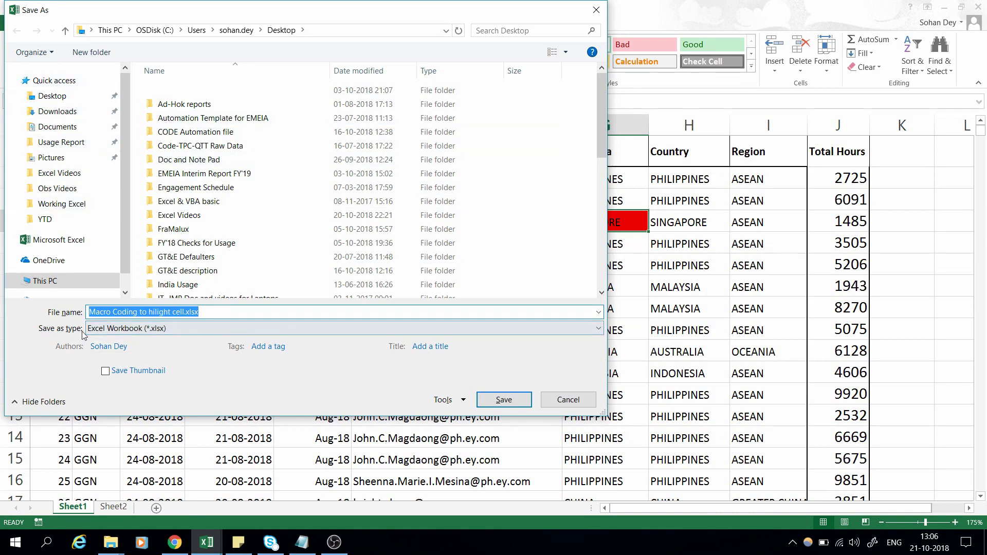
click(174, 329)
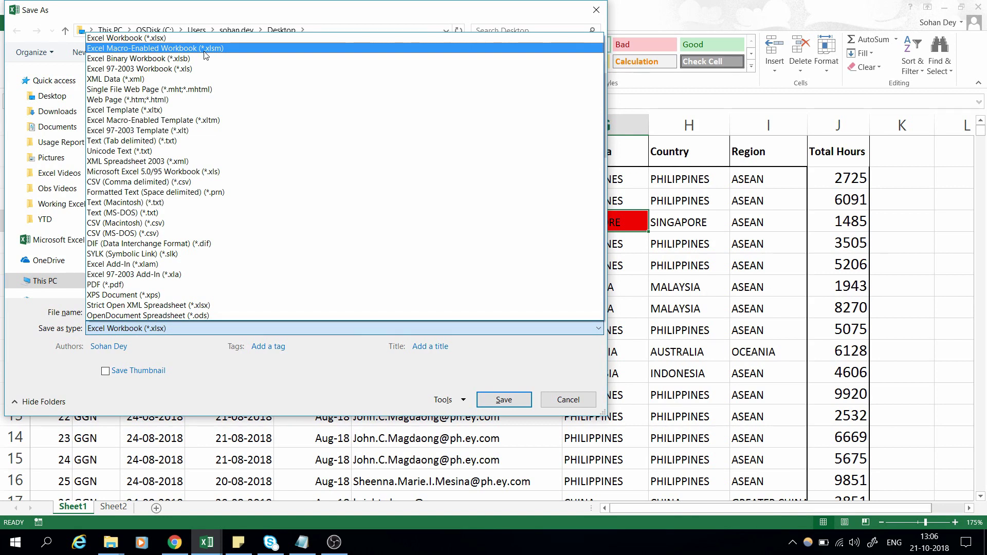
click(109, 48)
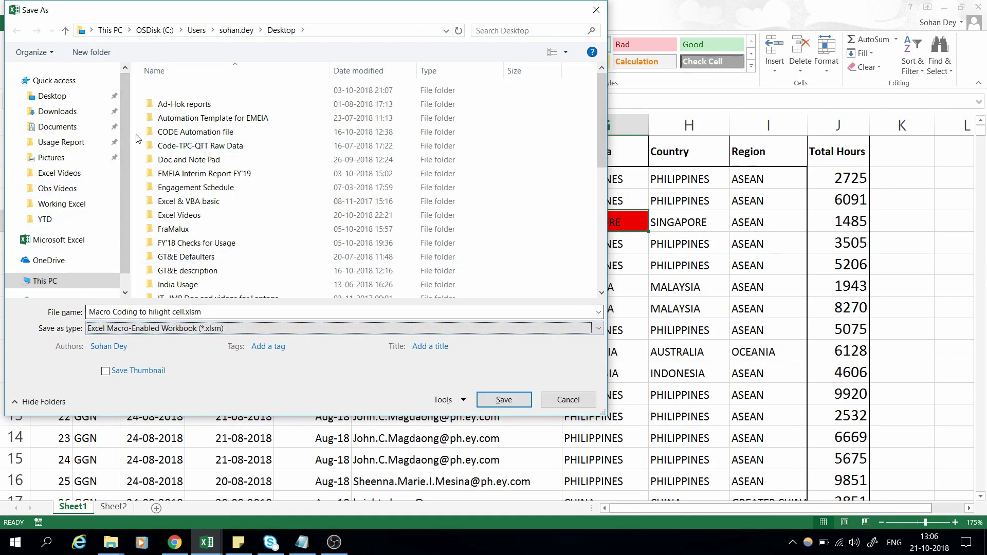
click(51, 96)
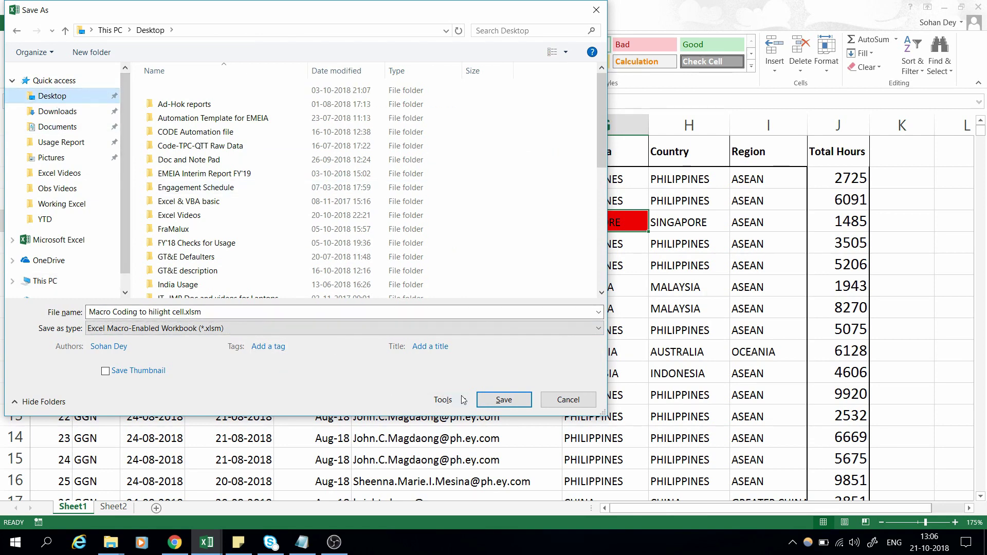
click(503, 399)
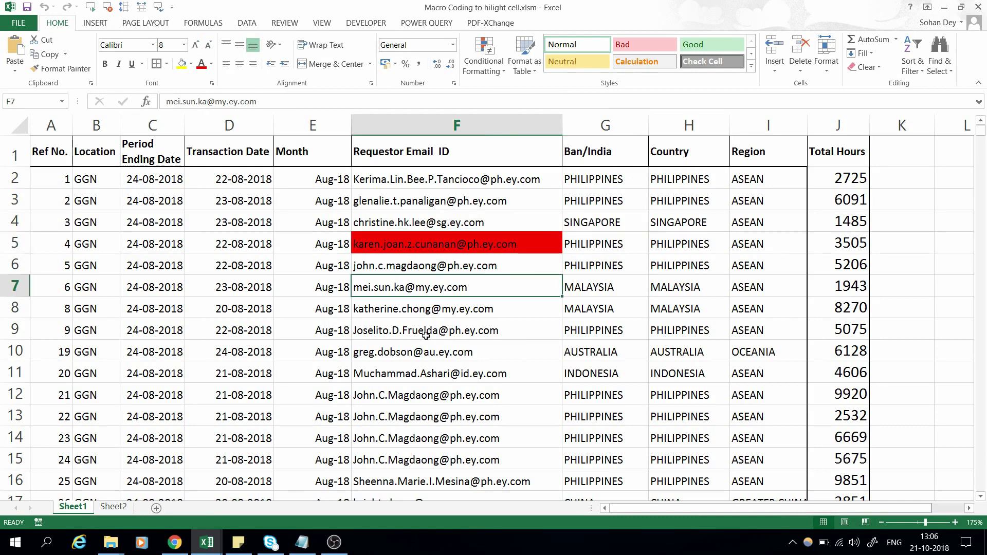
Change the macro's highlight ColorIndex from red (3) to cyan (8)
click(596, 357)
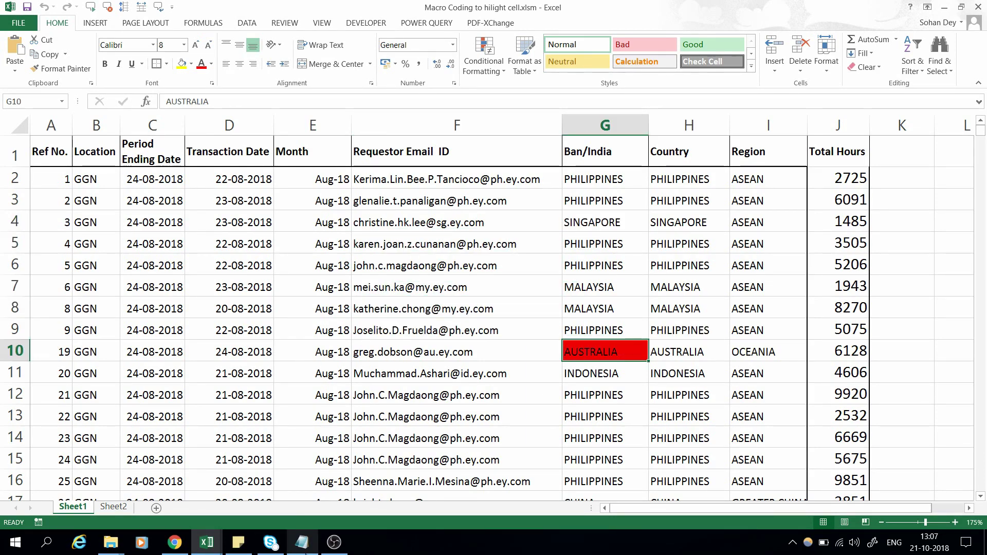
click(208, 550)
click(262, 501)
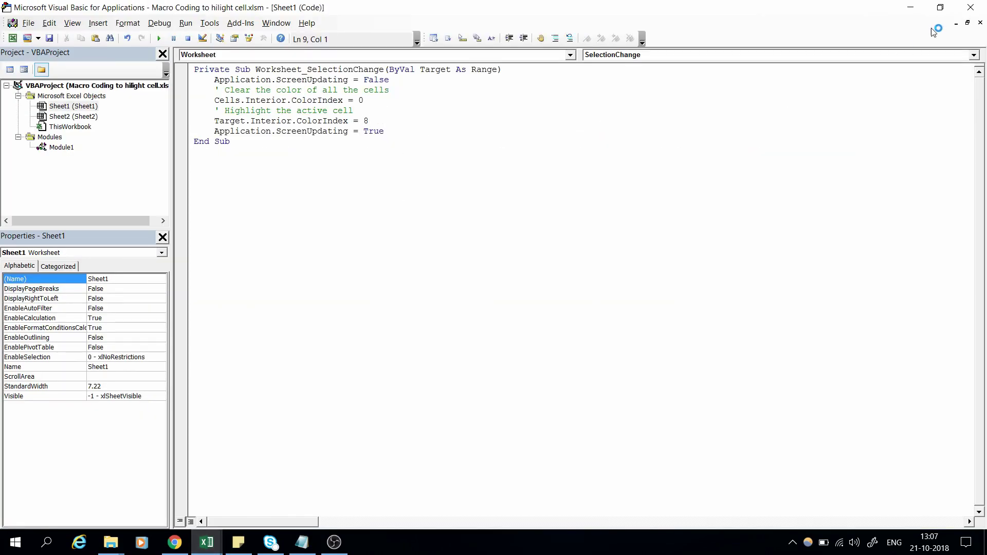
key(alt+Tab)
Test the cyan highlight on F5, F7, range C2:J14, then cells E2 through J7
click(442, 244)
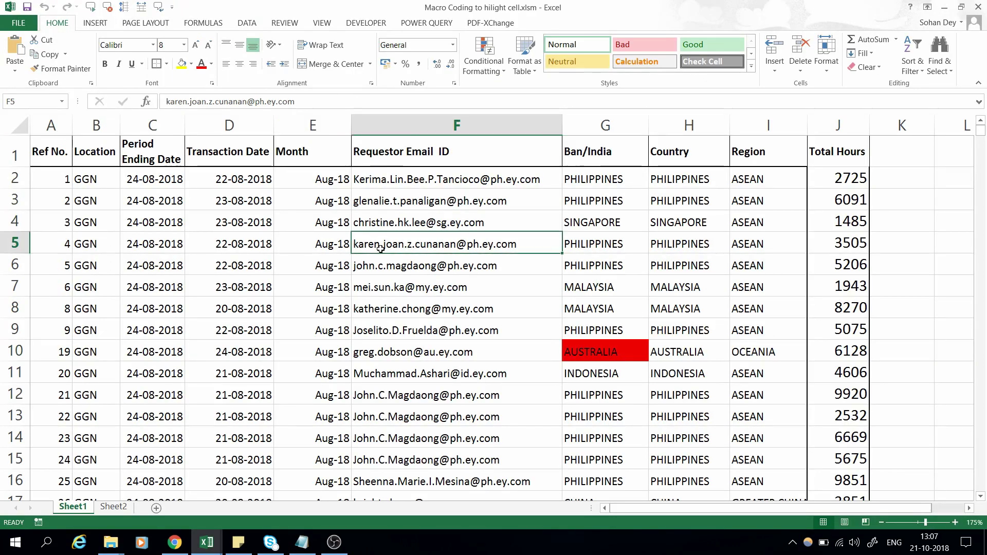
click(419, 280)
drag(135, 176, 817, 430)
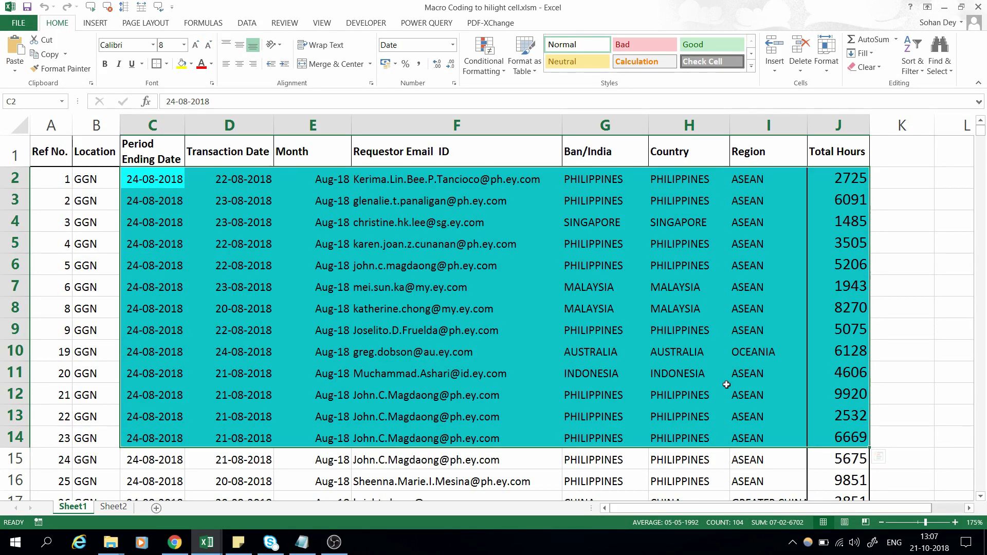
click(290, 183)
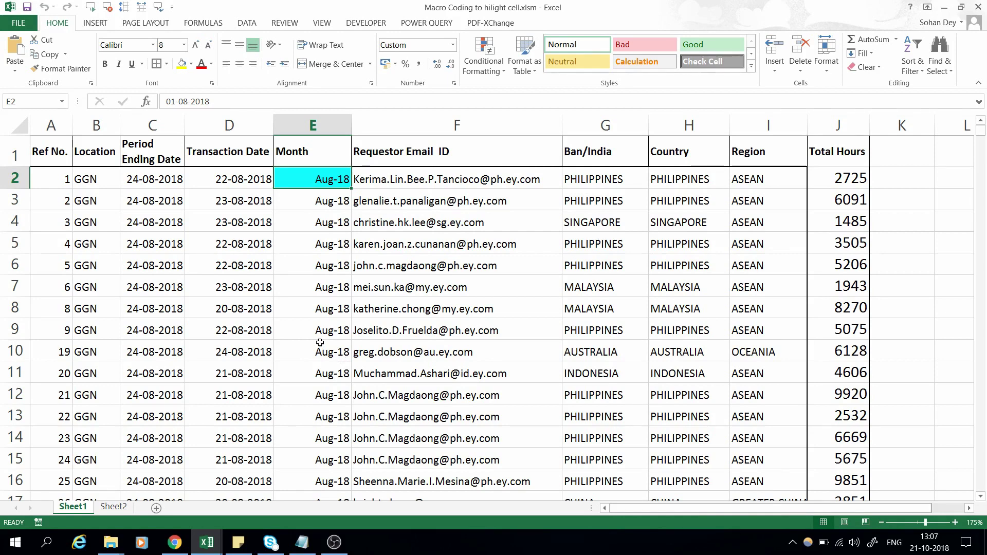
click(305, 335)
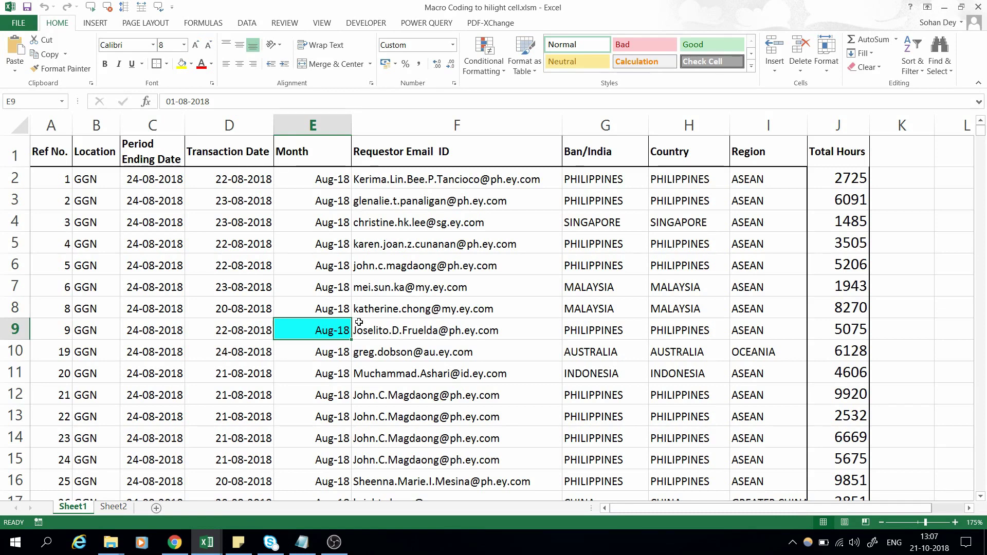
click(438, 328)
click(594, 329)
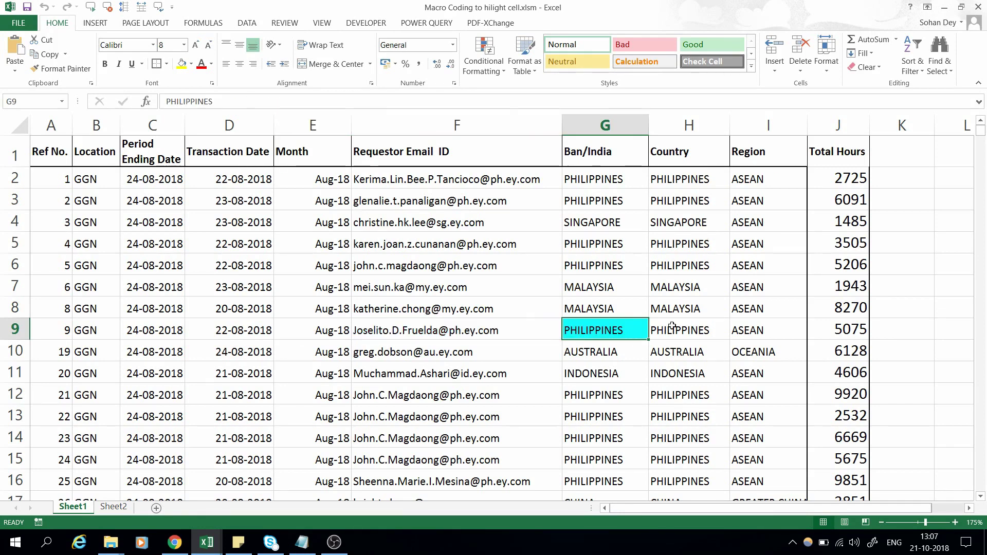
click(678, 329)
click(679, 286)
click(769, 287)
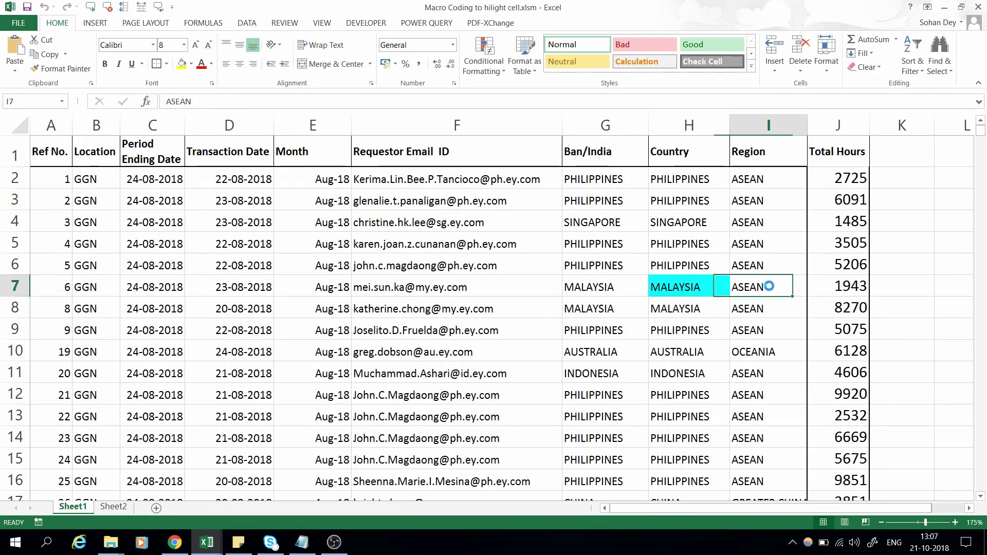
click(823, 287)
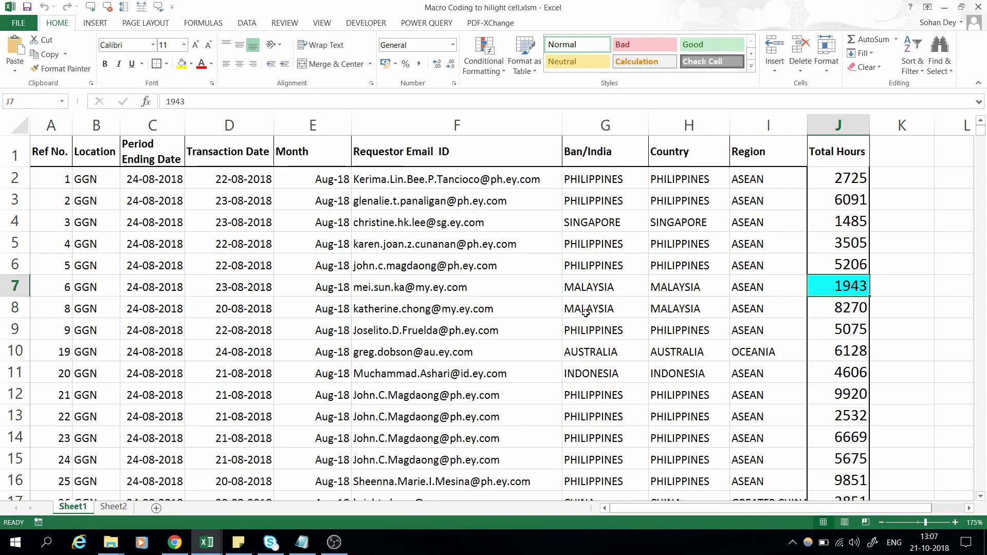